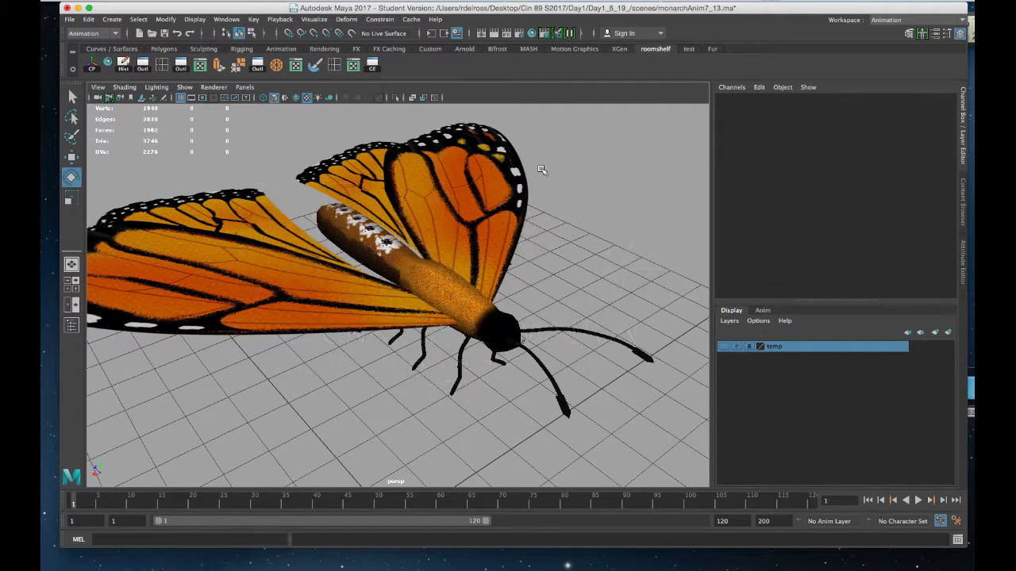
- Orbit around the butterfly, briefly selecting the left wing and the whole butterfly, then deselect
{"action": "left_click_drag", "start_coordinate": [555, 228], "coordinate": [490, 258], "text": "alt"}
{"action": "left_click", "coordinate": [491, 258]}
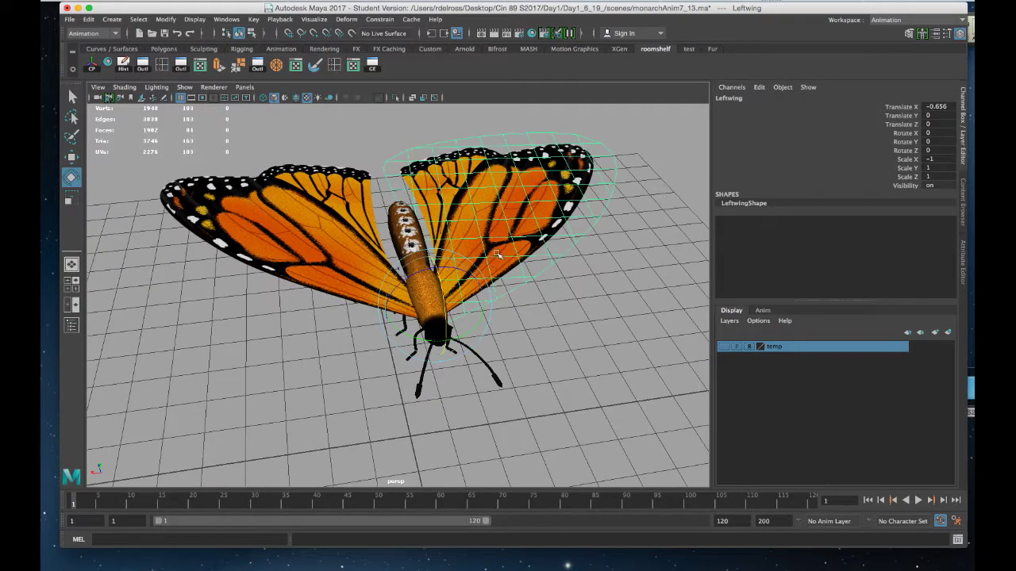
{"action": "left_click", "coordinate": [335, 263]}
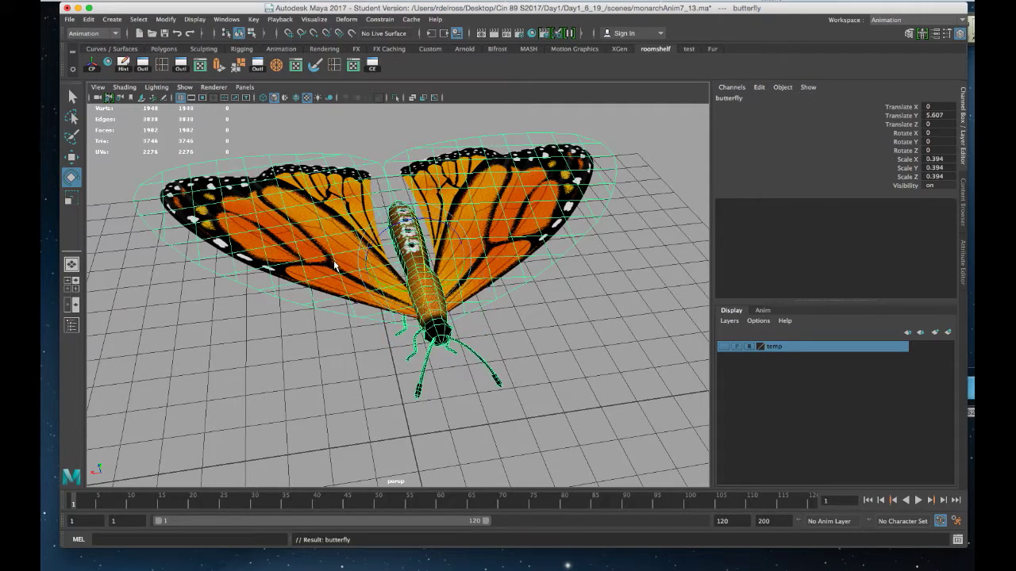
{"action": "left_click_drag", "start_coordinate": [428, 285], "coordinate": [476, 238], "text": "alt"}
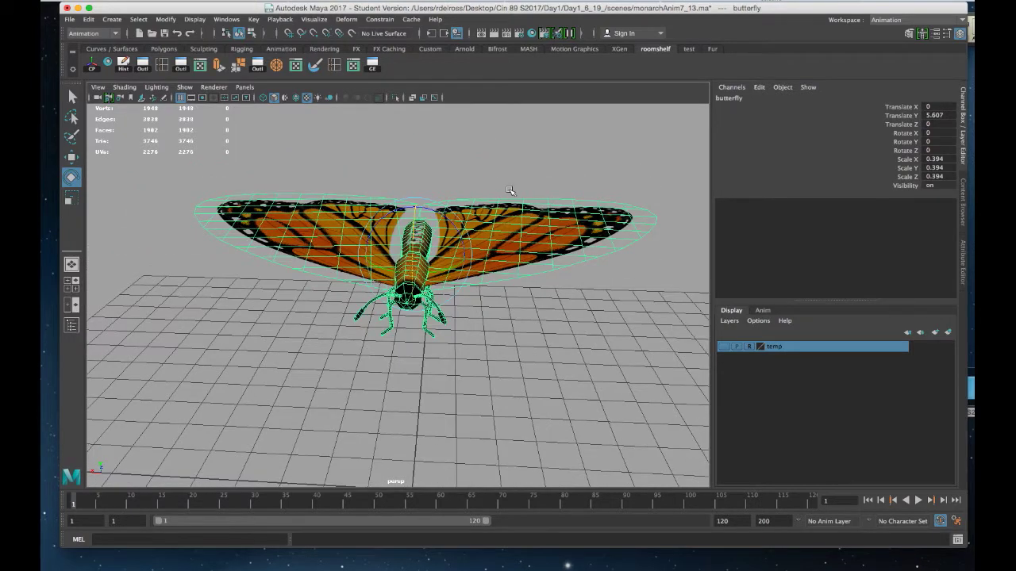
{"action": "left_click_drag", "start_coordinate": [514, 191], "coordinate": [566, 217], "text": "alt"}
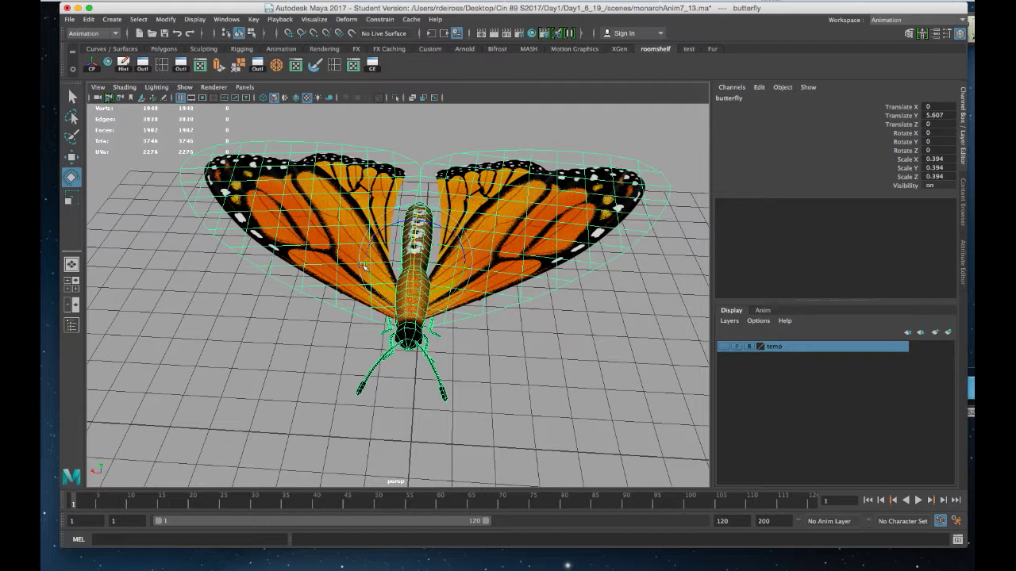
{"action": "left_click_drag", "start_coordinate": [365, 267], "coordinate": [384, 278], "text": "alt"}
{"action": "left_click", "coordinate": [276, 346]}
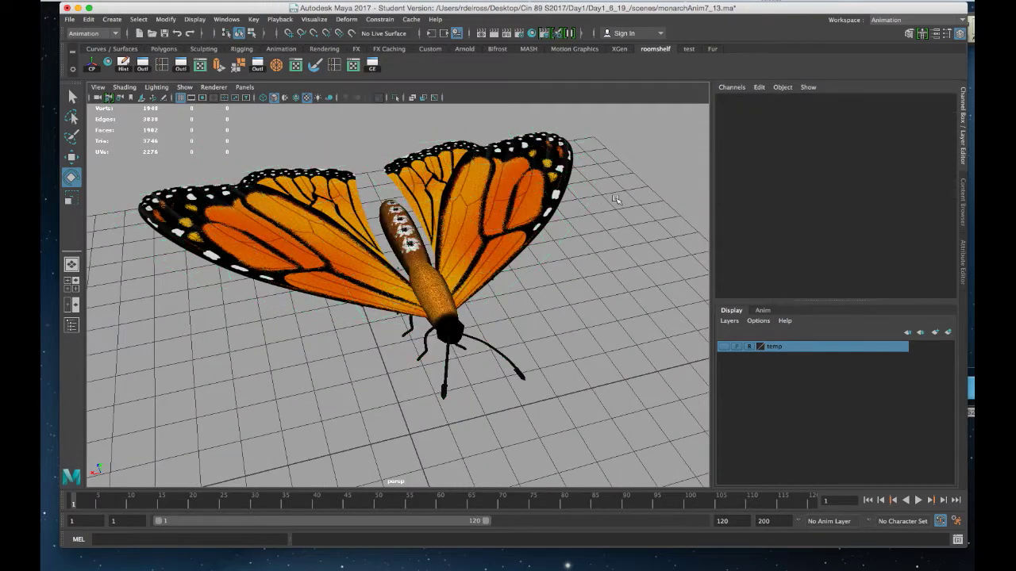
{"action": "left_click_drag", "start_coordinate": [617, 200], "coordinate": [582, 212], "text": "alt"}
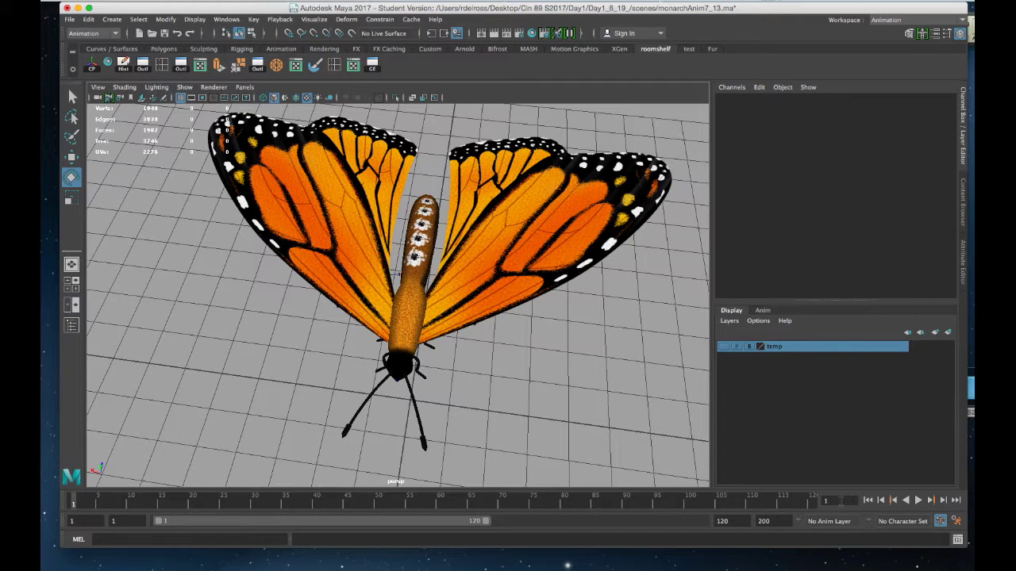
- Jump to frame 10, scrub the time slider forward, then edit the playback start frame
{"action": "left_click", "coordinate": [834, 500]}
{"action": "type", "text": "10"}
{"action": "key", "text": "Return"}
{"action": "mouse_move", "coordinate": [132, 506]}
{"action": "left_mouse_down"}
{"action": "mouse_move", "coordinate": [485, 507]}
{"action": "mouse_move", "coordinate": [474, 508]}
{"action": "left_mouse_up"}
{"action": "left_click", "coordinate": [82, 521]}
{"action": "left_click", "coordinate": [81, 522]}
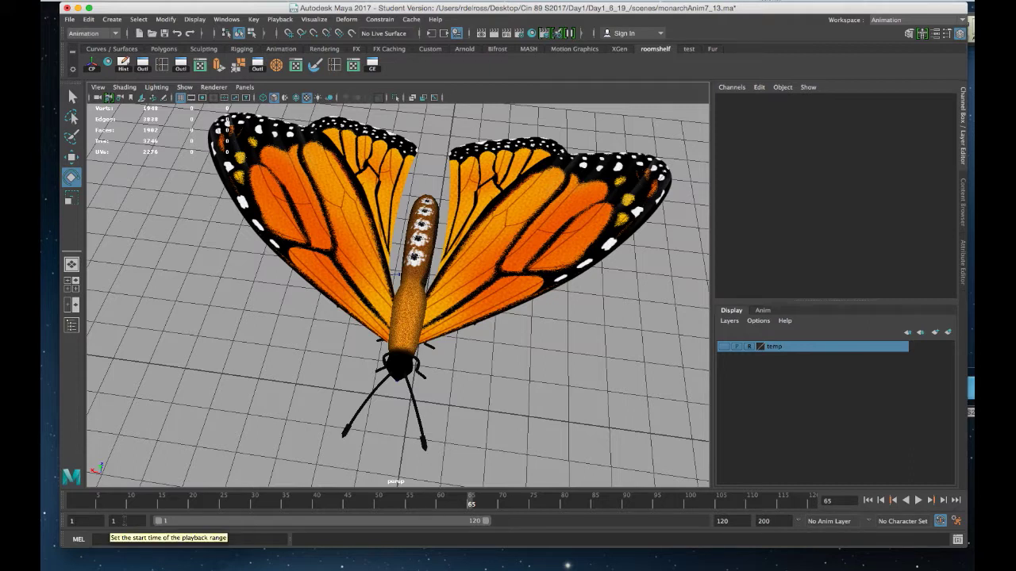
- Turn on Auto Key and pull the perspective view back from the butterfly
{"action": "left_click", "coordinate": [118, 521]}
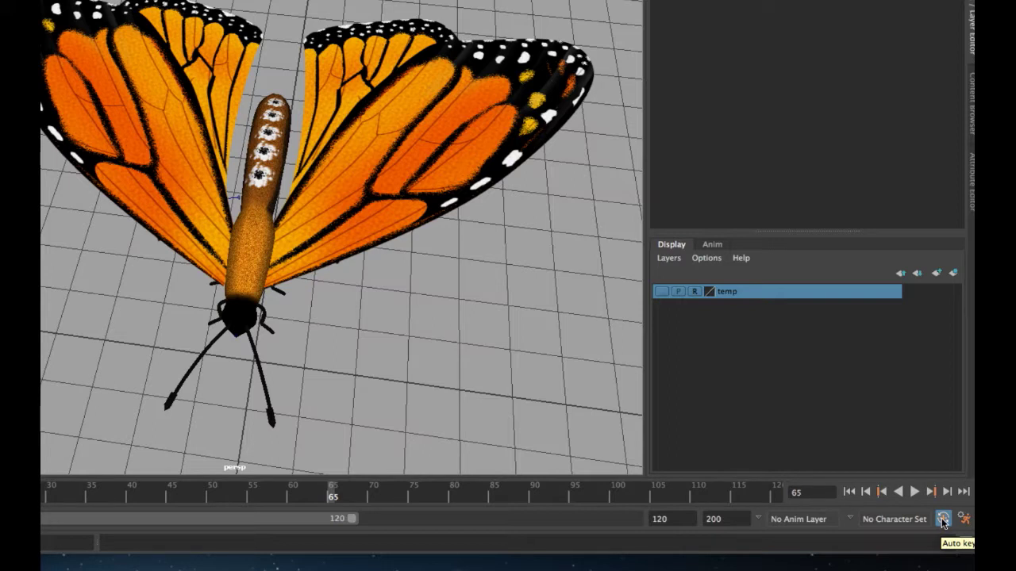
{"action": "left_click", "coordinate": [943, 519]}
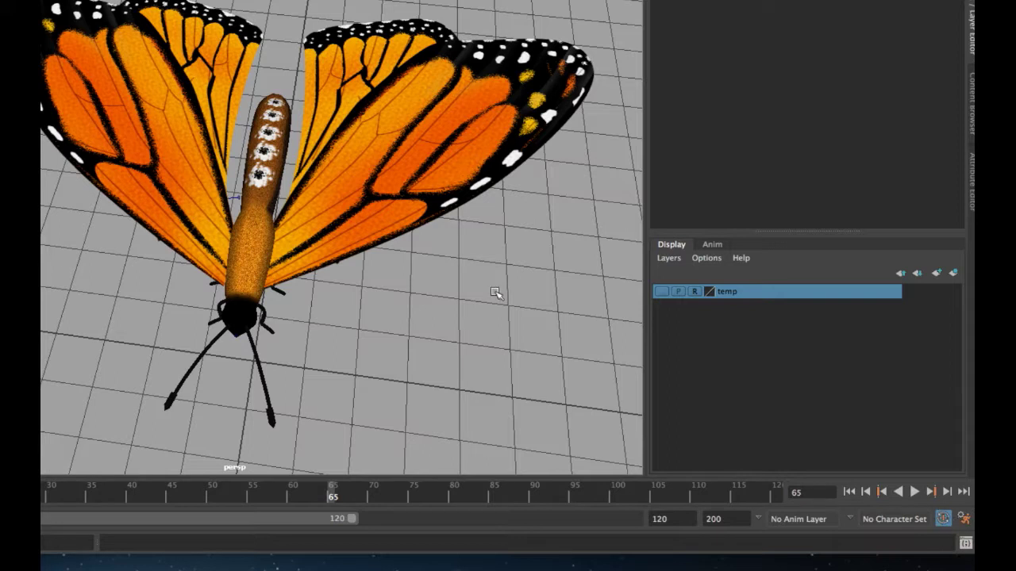
{"action": "right_click_drag", "start_coordinate": [534, 372], "coordinate": [456, 284], "text": "alt"}
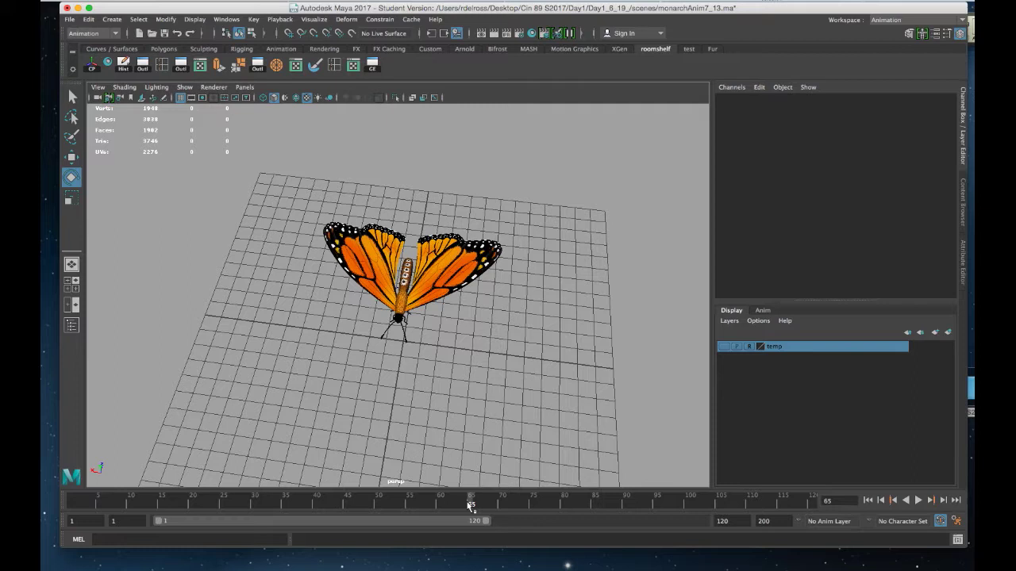
{"action": "right_click_drag", "start_coordinate": [457, 352], "coordinate": [506, 487], "text": "alt"}
{"action": "left_click_drag", "start_coordinate": [514, 397], "coordinate": [465, 381], "text": "alt"}
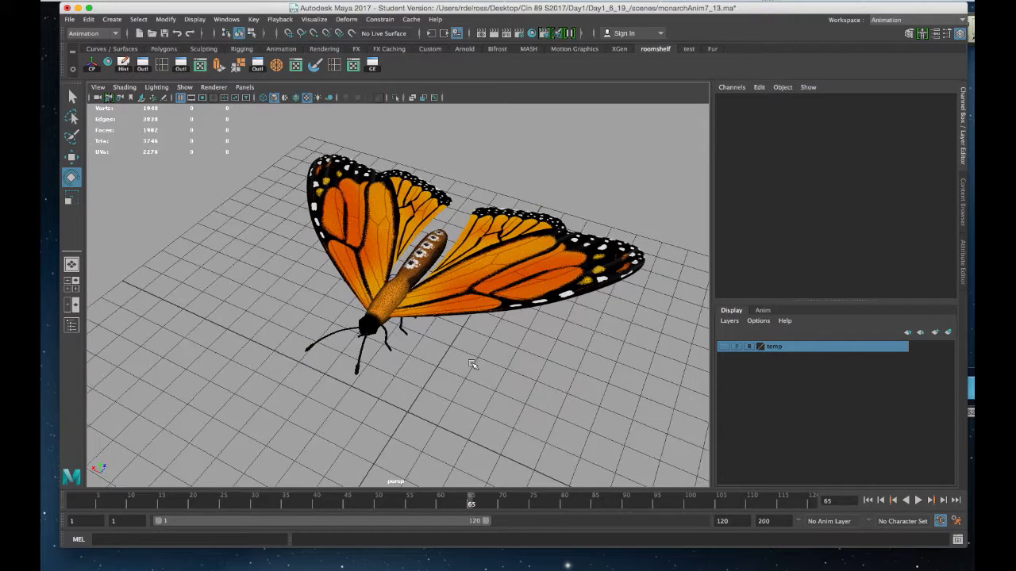
{"action": "middle_click_drag", "start_coordinate": [473, 364], "coordinate": [437, 369], "text": "alt"}
{"action": "mouse_move", "coordinate": [436, 369]}
{"action": "left_mouse_down", "text": "alt"}
{"action": "mouse_move", "coordinate": [428, 381]}
{"action": "mouse_move", "coordinate": [442, 376]}
{"action": "left_mouse_up", "text": "alt"}
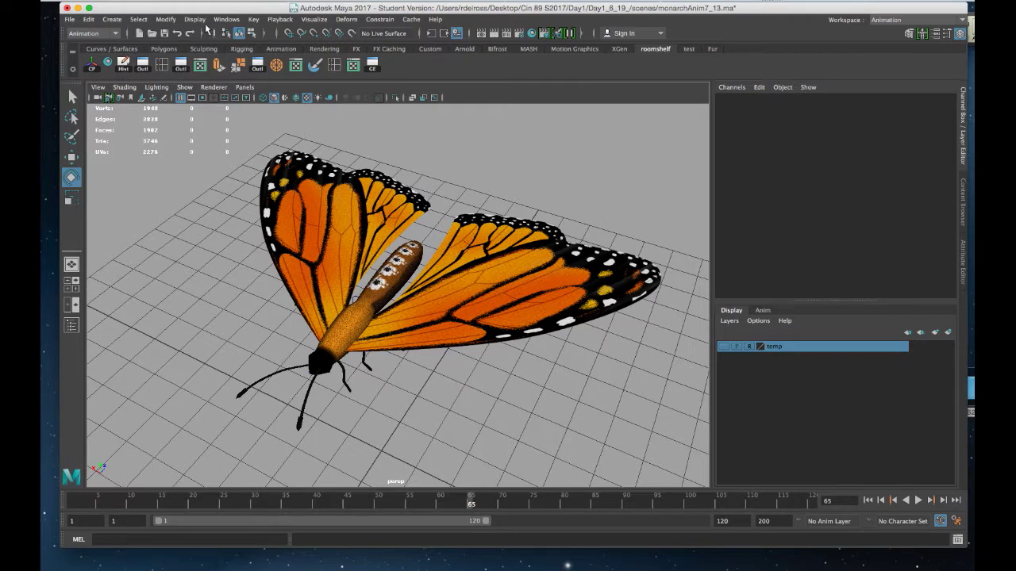
{"action": "left_click", "coordinate": [225, 19]}
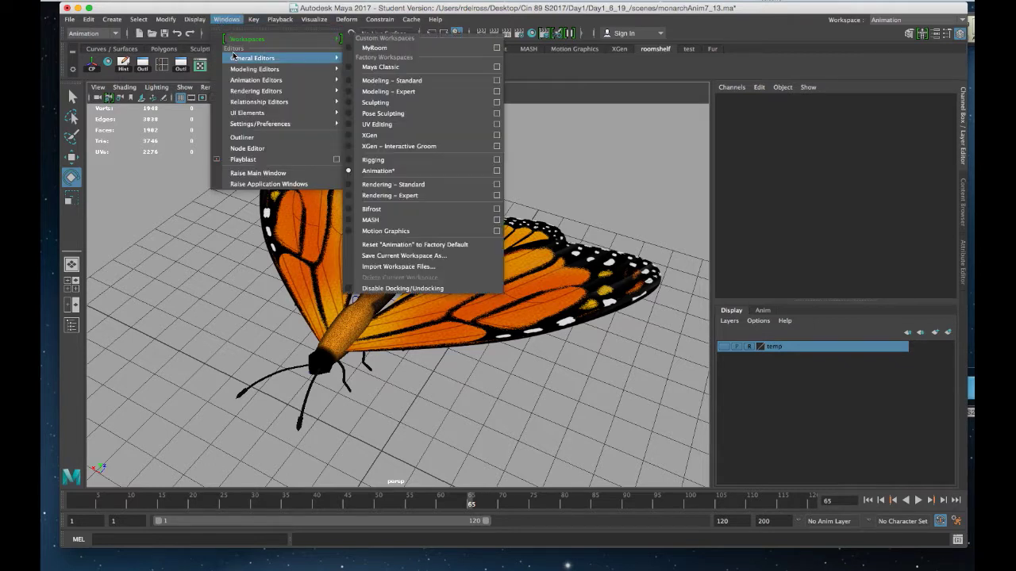
{"action": "mouse_move", "coordinate": [246, 80]}
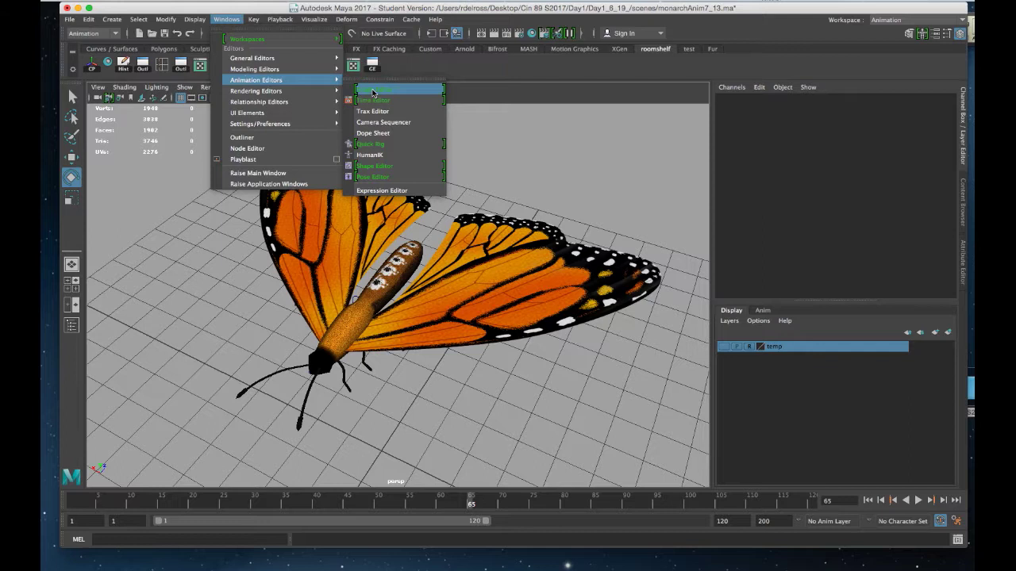
{"action": "left_click", "coordinate": [373, 91]}
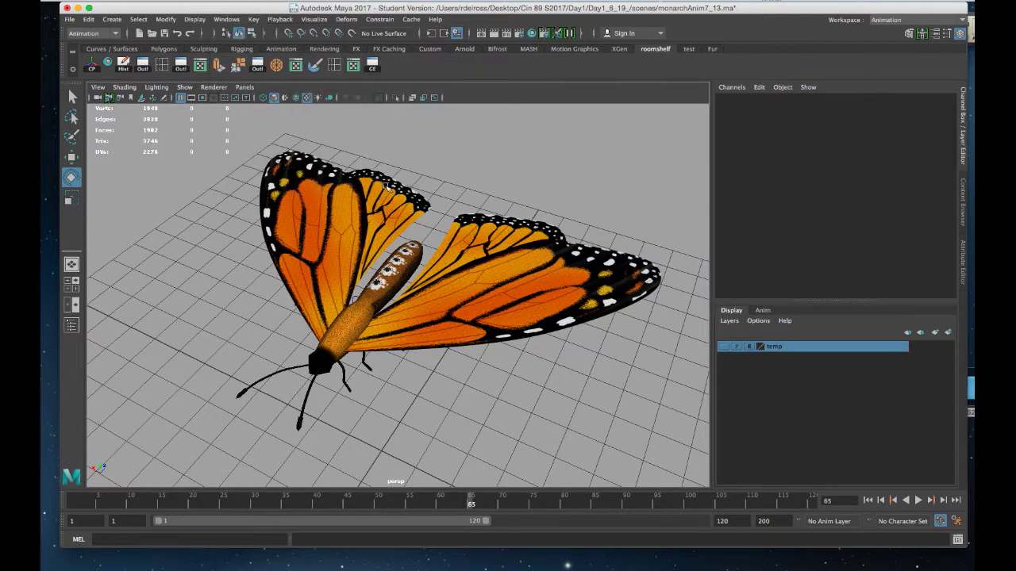
{"action": "left_click_drag", "start_coordinate": [385, 197], "coordinate": [417, 216], "text": "alt"}
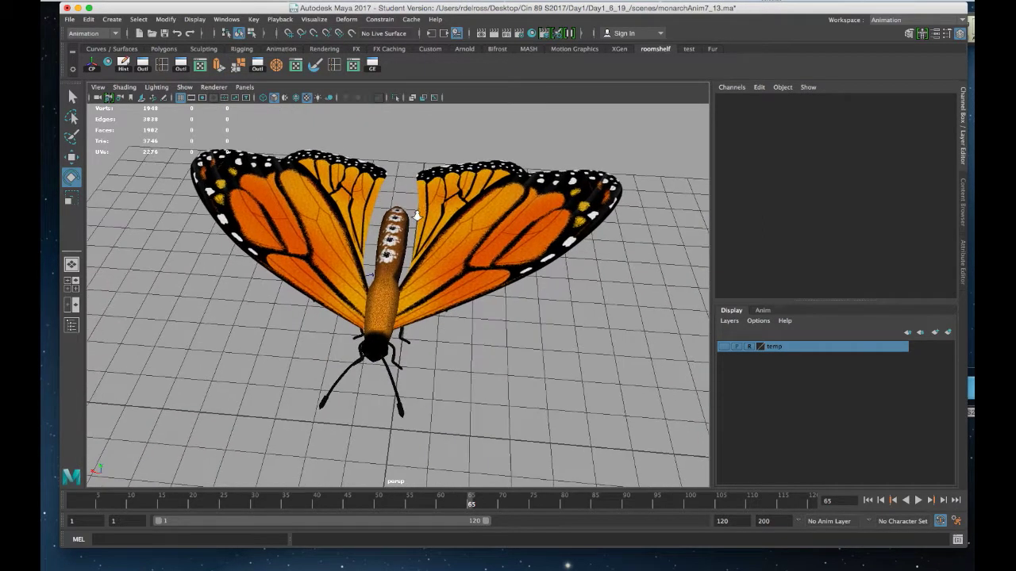
{"action": "right_click_drag", "start_coordinate": [417, 216], "coordinate": [393, 294], "text": "alt"}
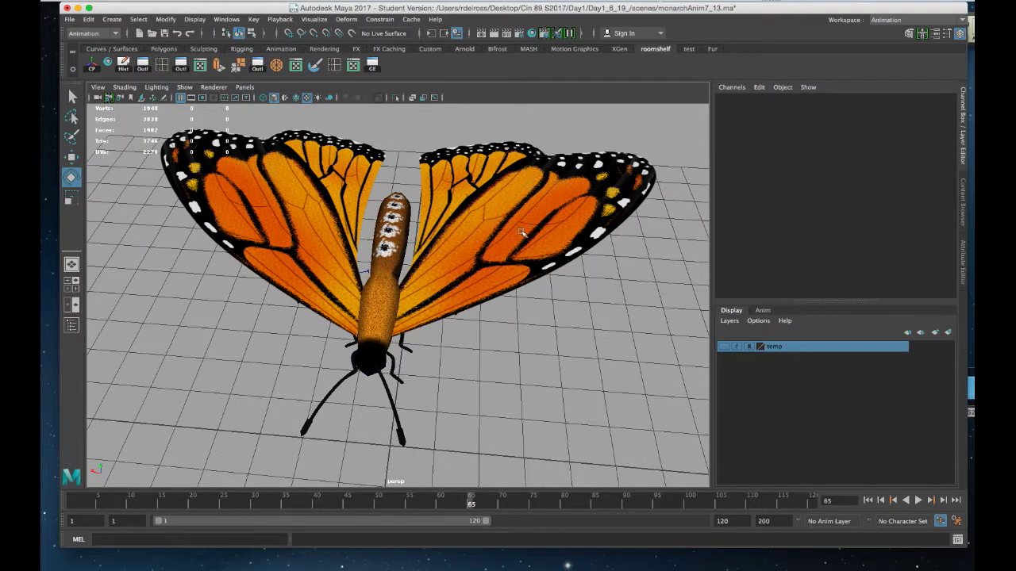
- Select the right wing, play the animation, then return to frame 1
{"action": "left_click_drag", "start_coordinate": [545, 226], "coordinate": [449, 297], "text": "alt"}
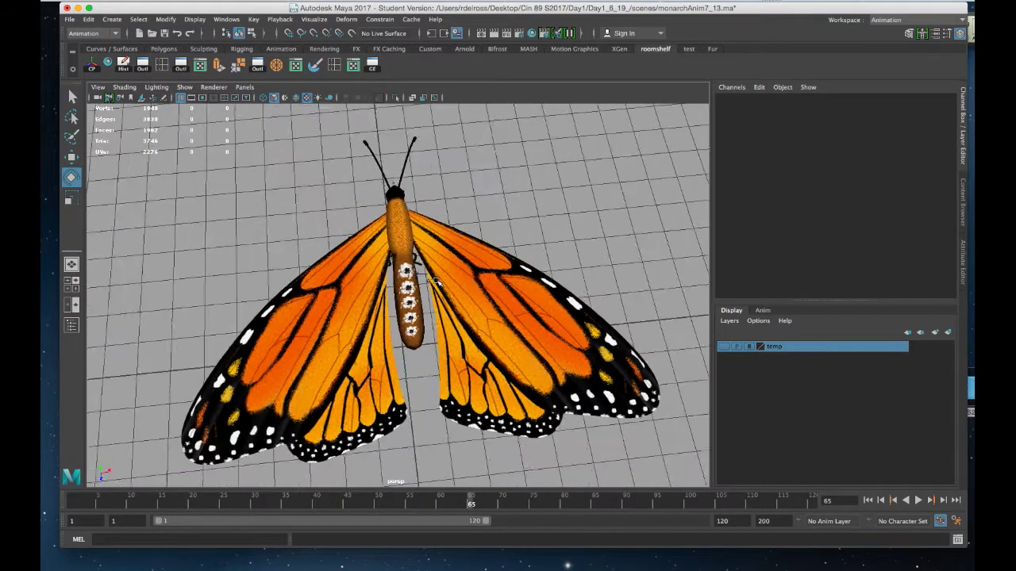
{"action": "key", "text": "["}
{"action": "left_click", "coordinate": [471, 280]}
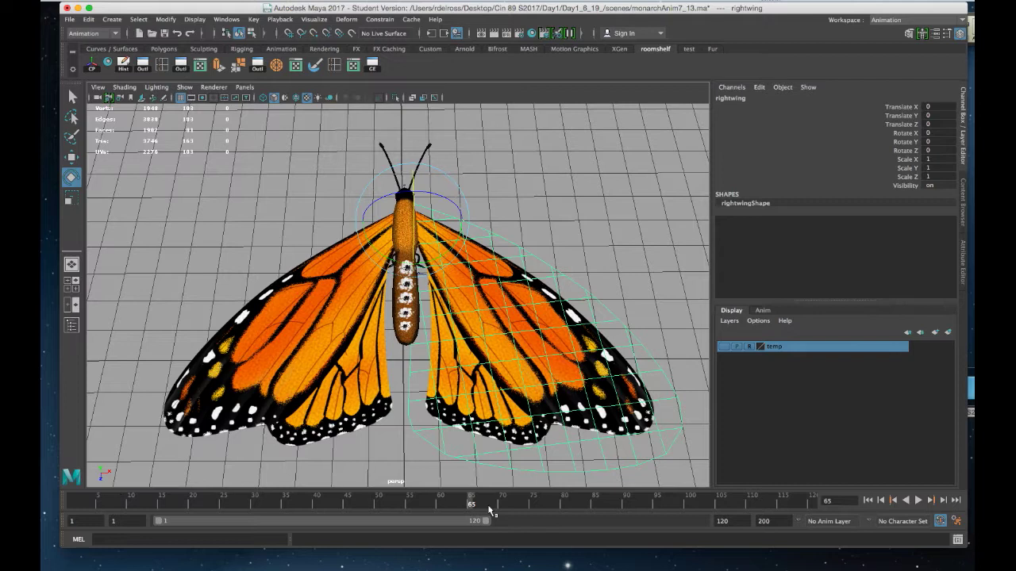
{"action": "key", "text": "alt+v"}
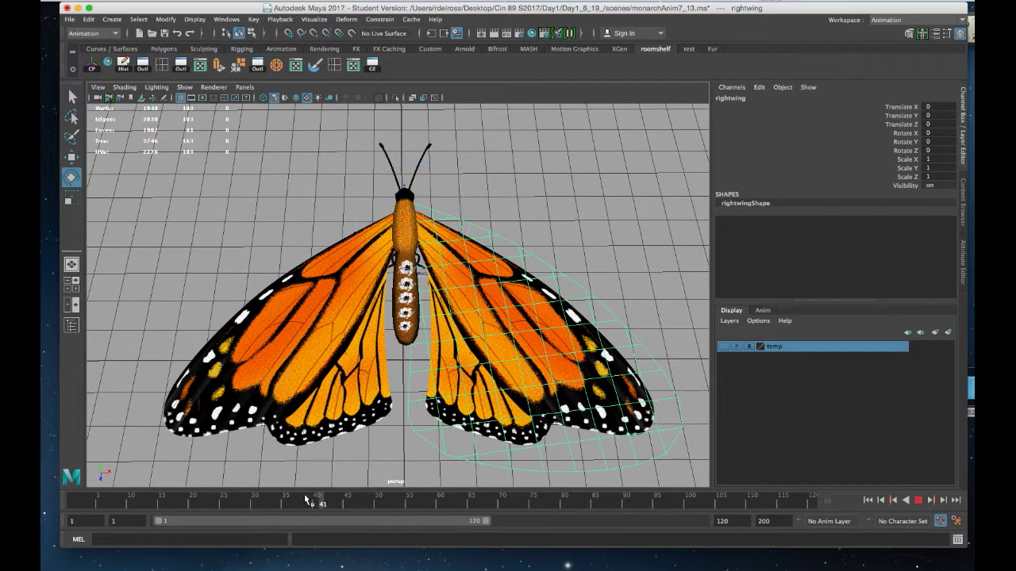
{"action": "left_click", "coordinate": [223, 502]}
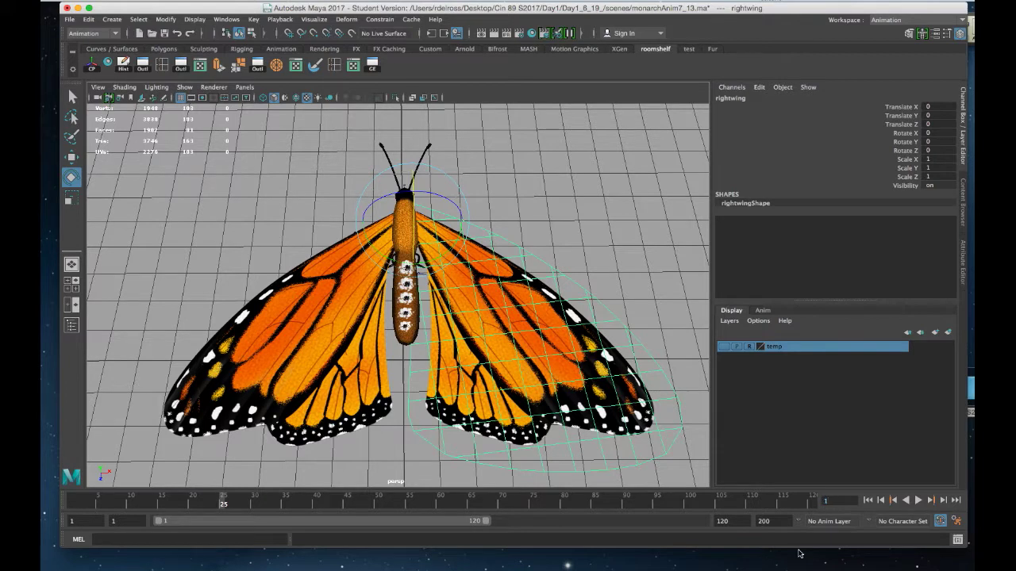
{"action": "key", "text": "Return"}
- After a test rotation, enter 0 for the right wing's Rotate Z
{"action": "left_click_drag", "start_coordinate": [527, 325], "coordinate": [476, 314], "text": "alt"}
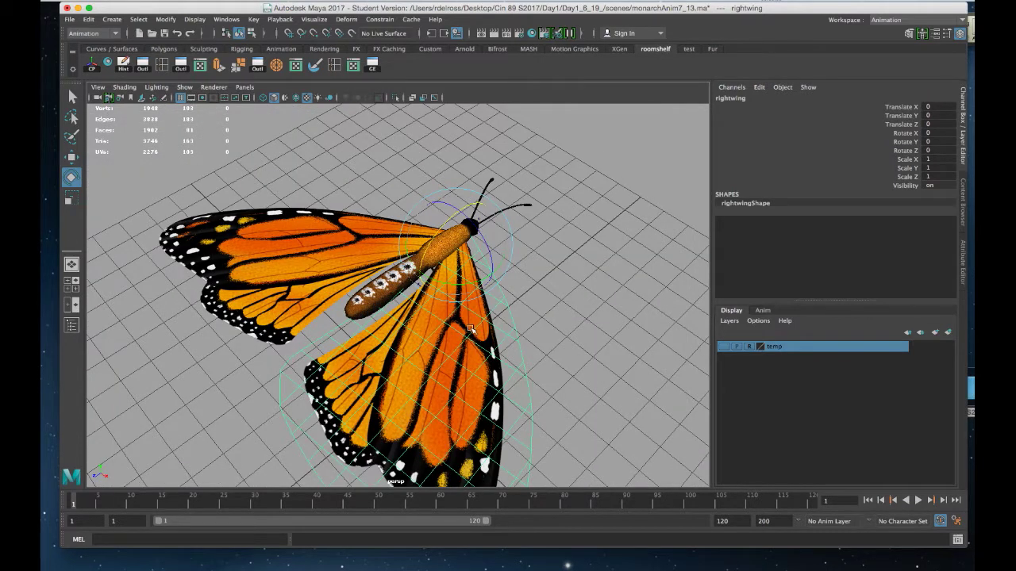
{"action": "mouse_move", "coordinate": [486, 244]}
{"action": "left_mouse_down"}
{"action": "mouse_move", "coordinate": [468, 211]}
{"action": "mouse_move", "coordinate": [471, 229]}
{"action": "mouse_move", "coordinate": [459, 219]}
{"action": "mouse_move", "coordinate": [480, 246]}
{"action": "mouse_move", "coordinate": [457, 216]}
{"action": "mouse_move", "coordinate": [478, 244]}
{"action": "left_mouse_up"}
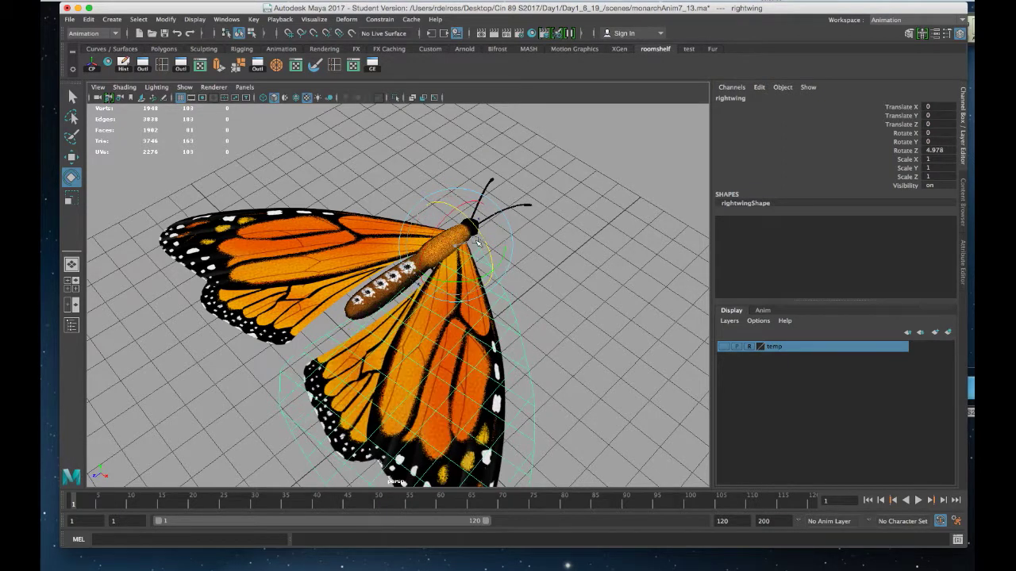
{"action": "double_click", "coordinate": [944, 151]}
{"action": "type", "text": "0"}
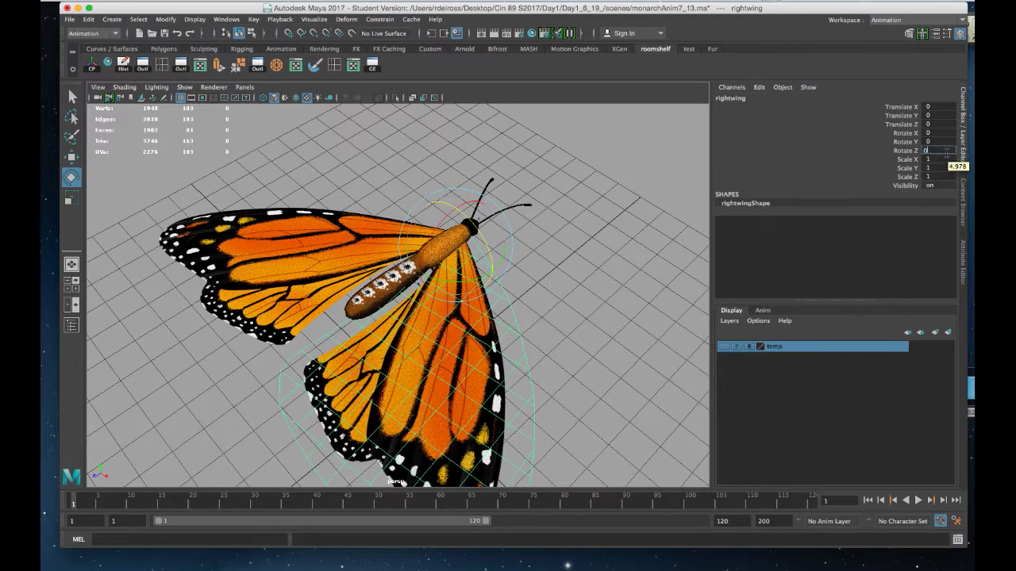
{"action": "key", "text": "Return"}
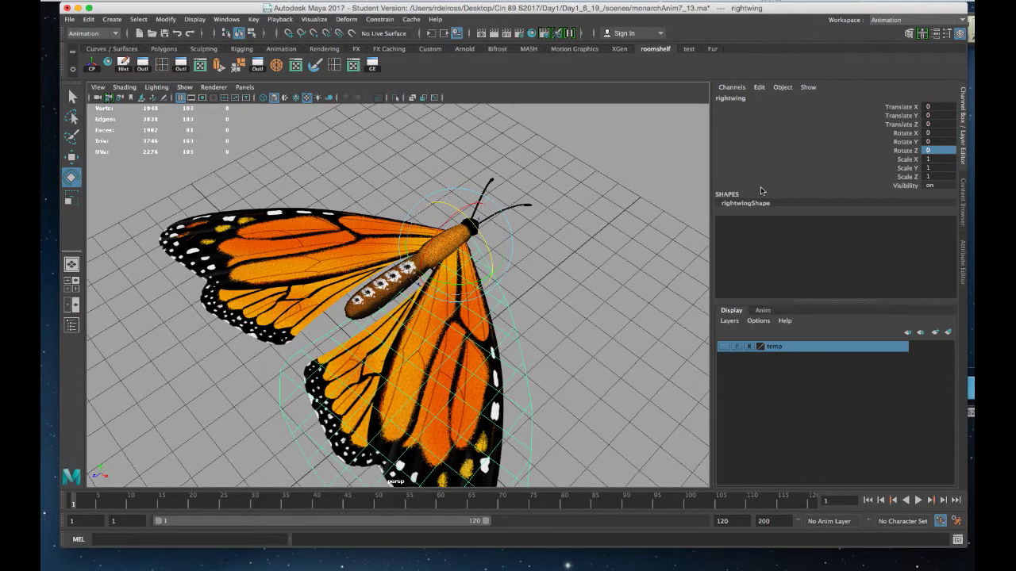
- Key the right wing's Rotate Z at 0 on frame 1 with Key Selected
{"action": "right_click", "coordinate": [906, 151]}
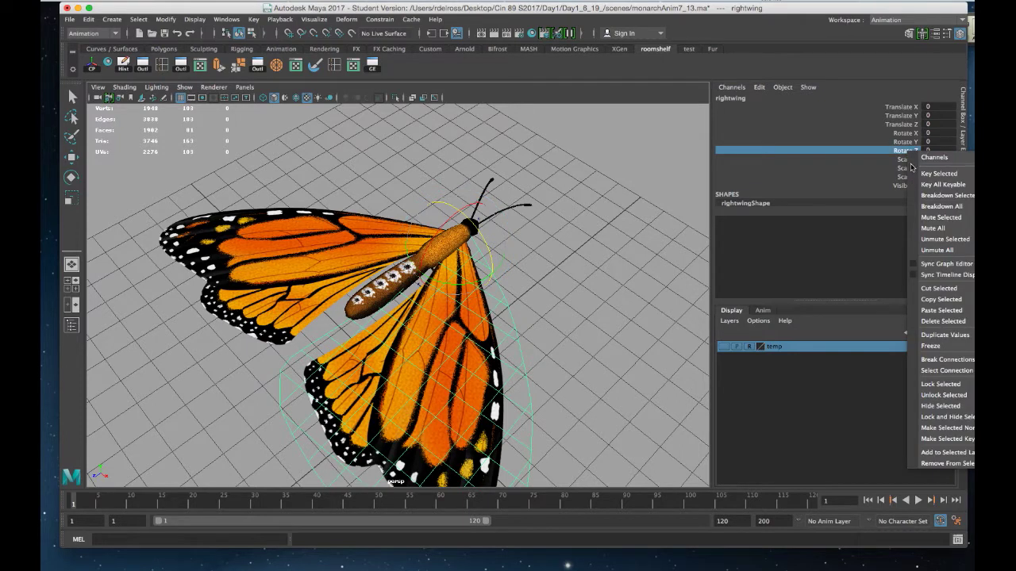
{"action": "left_click", "coordinate": [917, 173]}
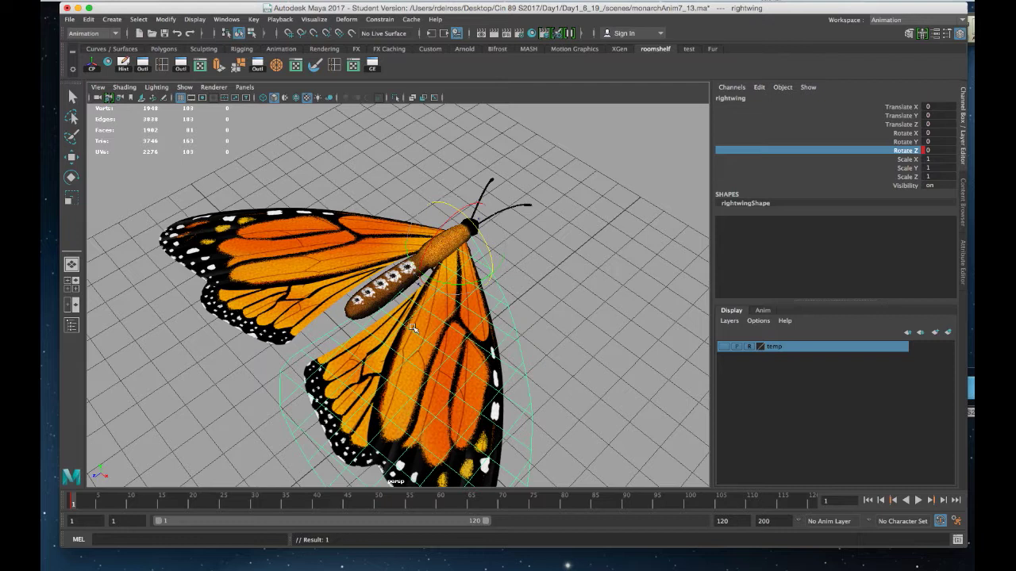
{"action": "mouse_move", "coordinate": [424, 340]}
{"action": "left_mouse_down", "text": "alt"}
{"action": "mouse_move", "coordinate": [420, 303]}
{"action": "mouse_move", "coordinate": [413, 337]}
{"action": "left_mouse_up", "text": "alt"}
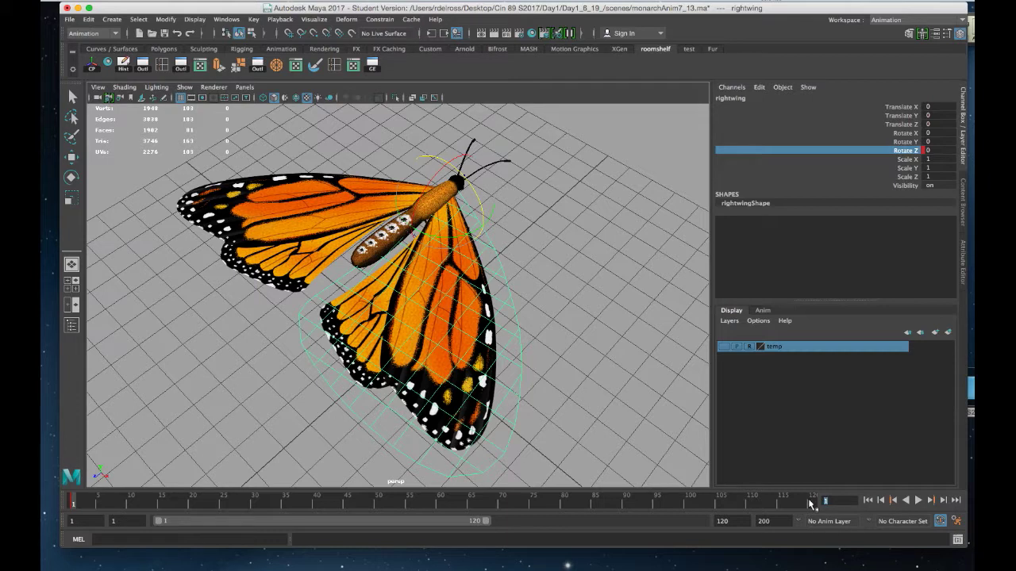
- At frame 24, raise the right wing to Rotate Z 50 and key it
{"action": "key", "text": "Return"}
{"action": "left_click_drag", "start_coordinate": [480, 204], "coordinate": [669, 202]}
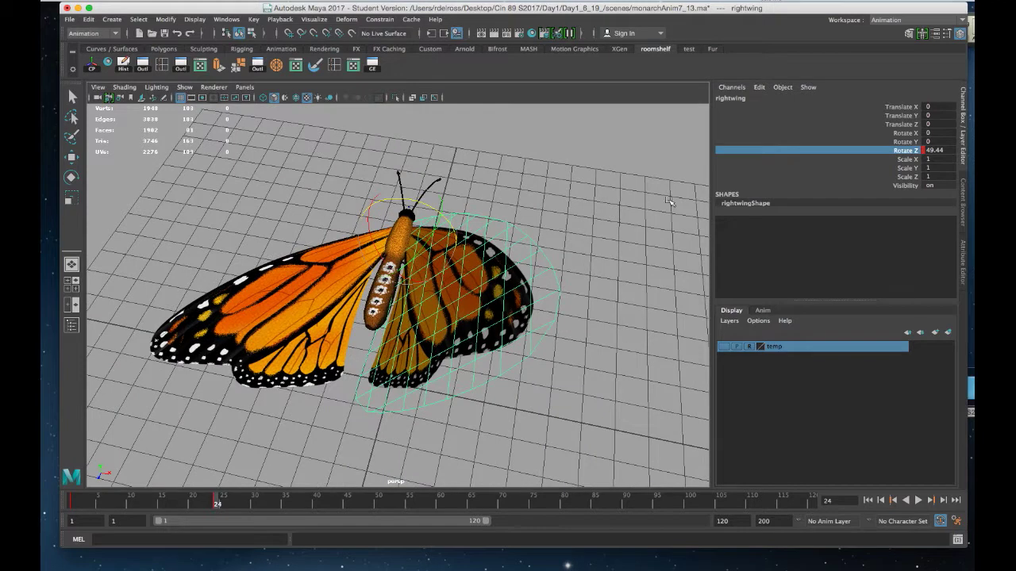
{"action": "left_click", "coordinate": [944, 150]}
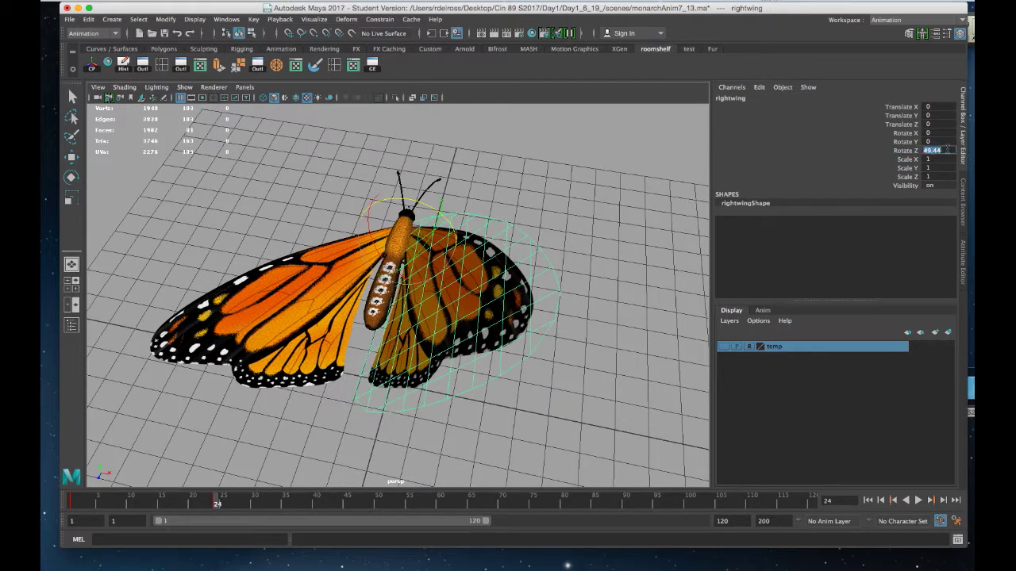
{"action": "type", "text": "50"}
{"action": "key", "text": "Return"}
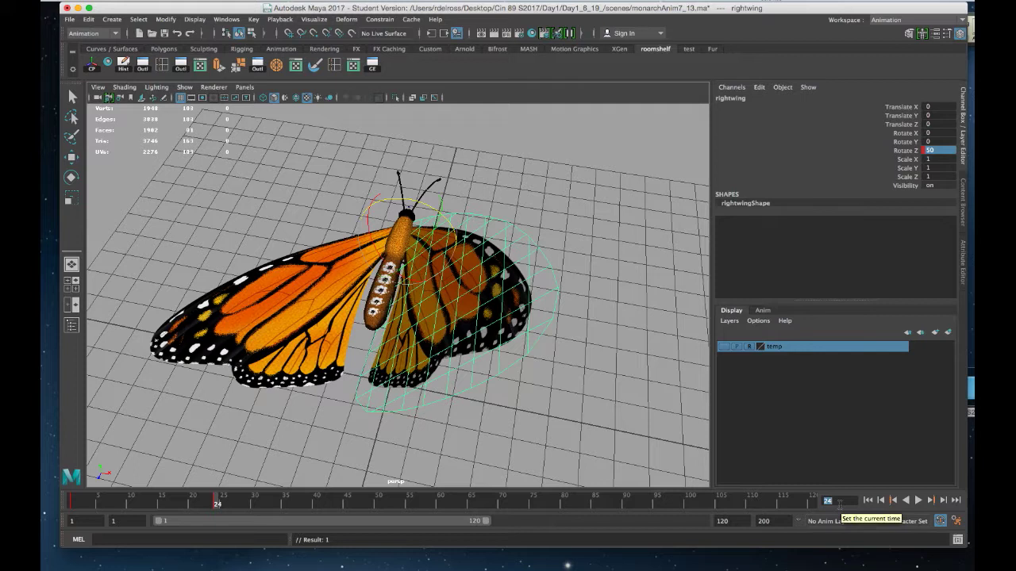
- At frame 48, set the right wing's Rotate Z back to 0, then play the animation
{"action": "left_click", "coordinate": [839, 503]}
{"action": "type", "text": "48"}
{"action": "key", "text": "Return"}
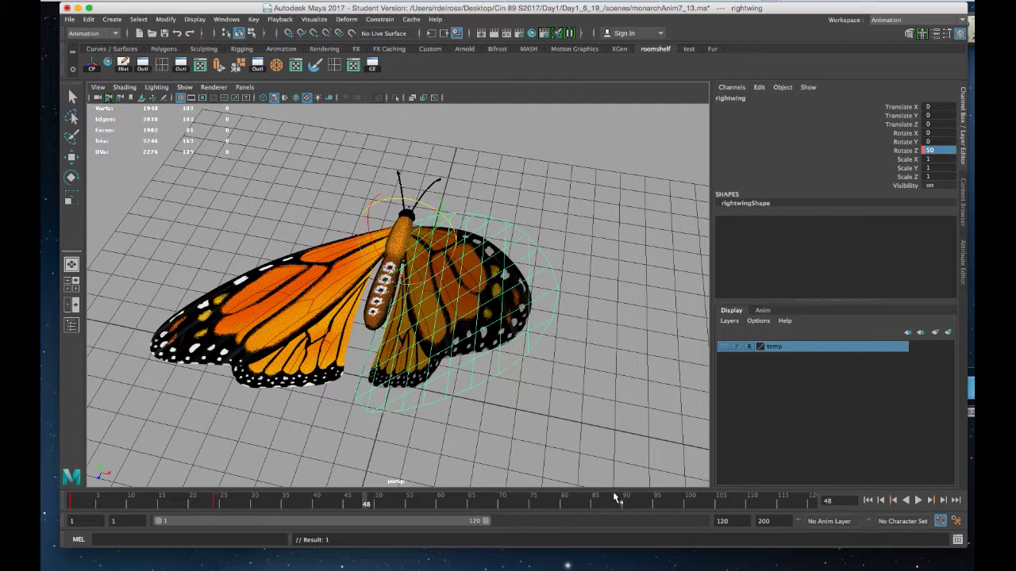
{"action": "double_click", "coordinate": [942, 152]}
{"action": "key", "text": "Return"}
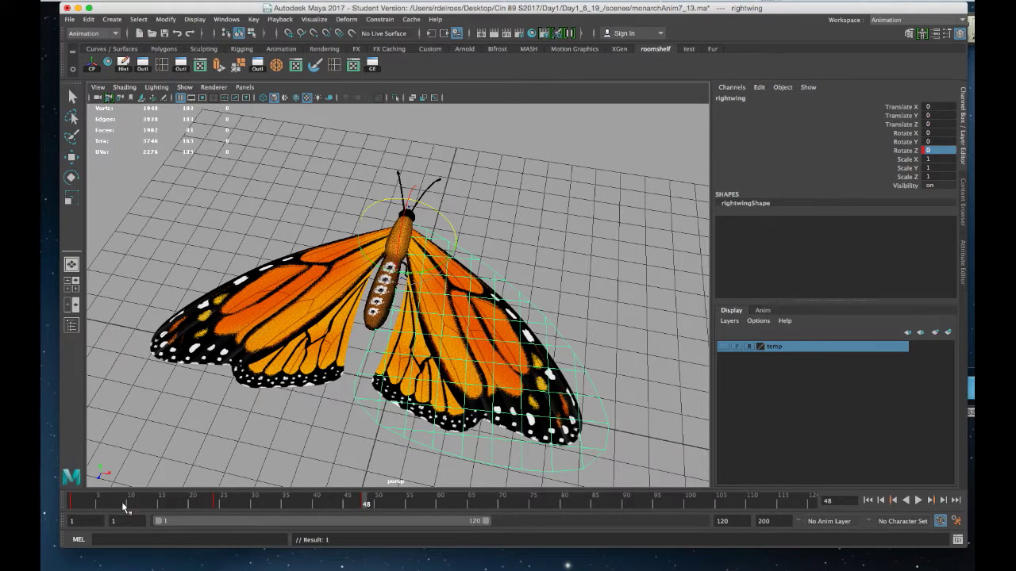
{"action": "key", "text": "alt+v"}
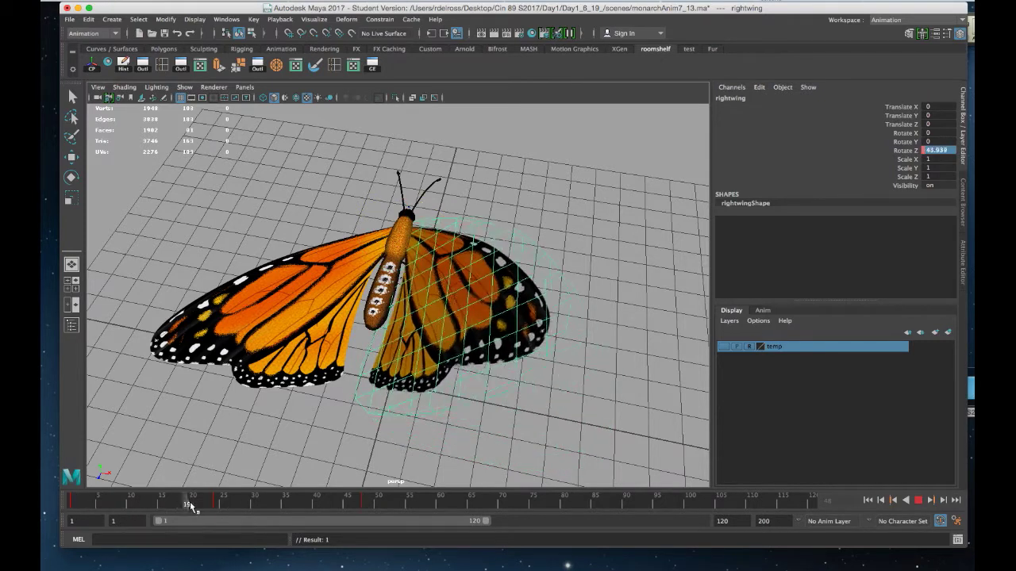
- Scrub and play the right wing's flap, stop, check frame 120, and return to frame 1
{"action": "left_click_drag", "start_coordinate": [350, 504], "coordinate": [71, 520]}
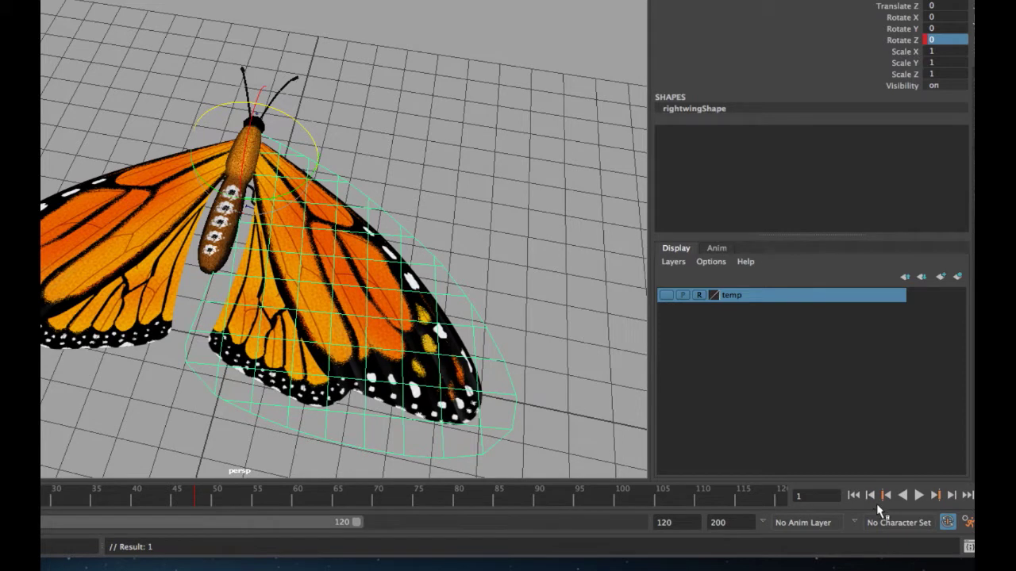
{"action": "left_click", "coordinate": [918, 496]}
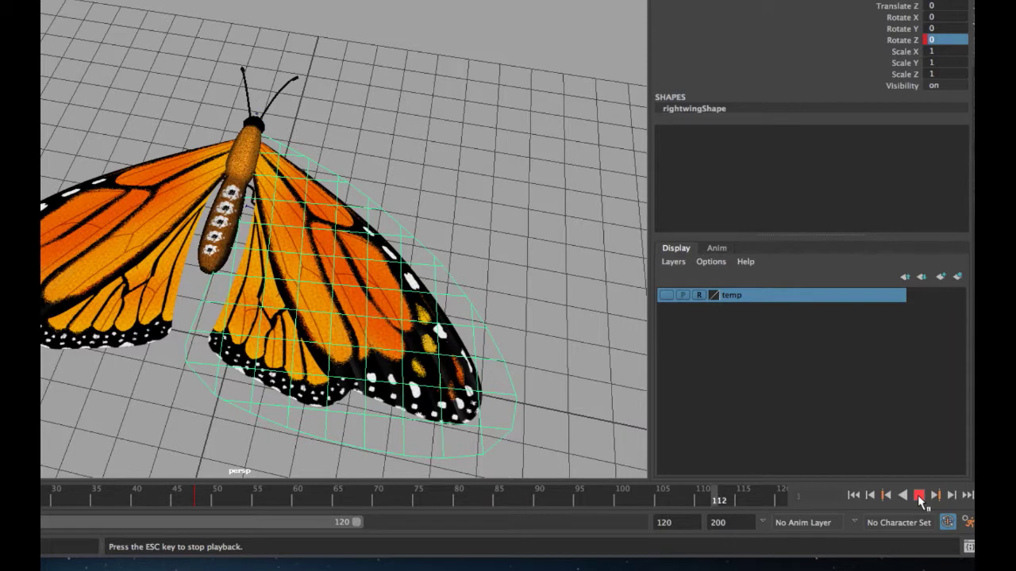
{"action": "left_click", "coordinate": [919, 496]}
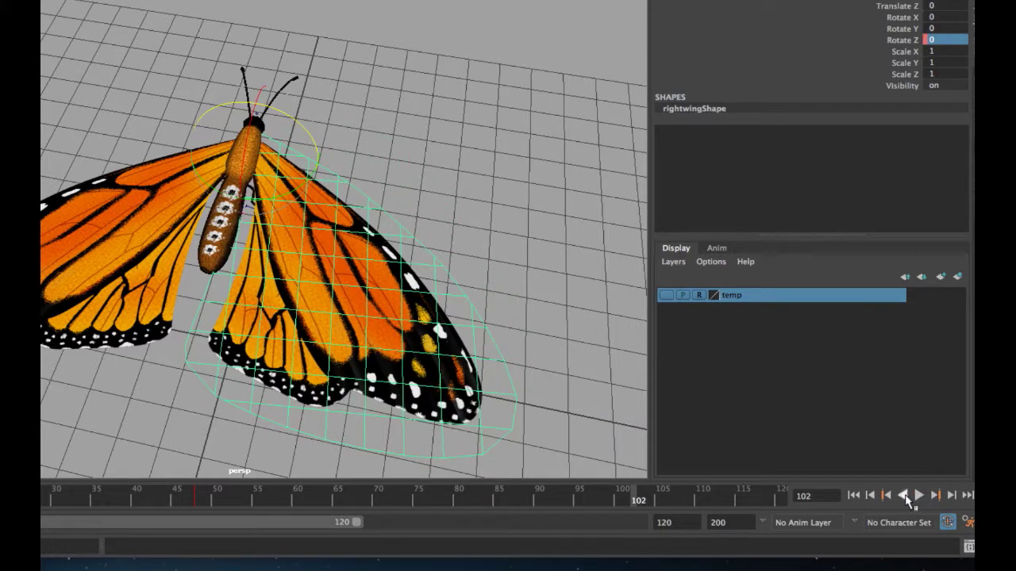
{"action": "left_click", "coordinate": [854, 496]}
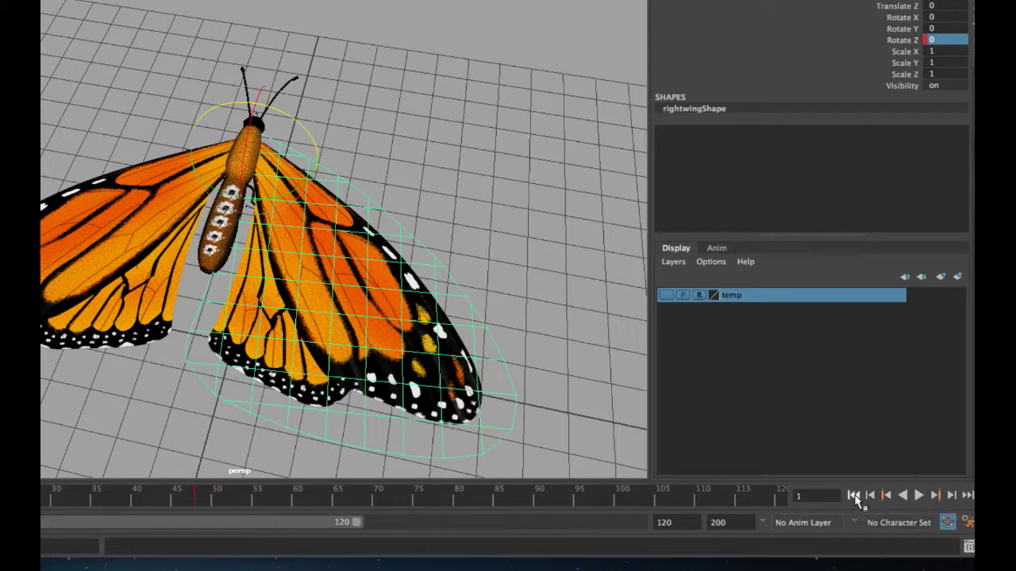
{"action": "left_click", "coordinate": [968, 496]}
{"action": "left_click", "coordinate": [853, 495]}
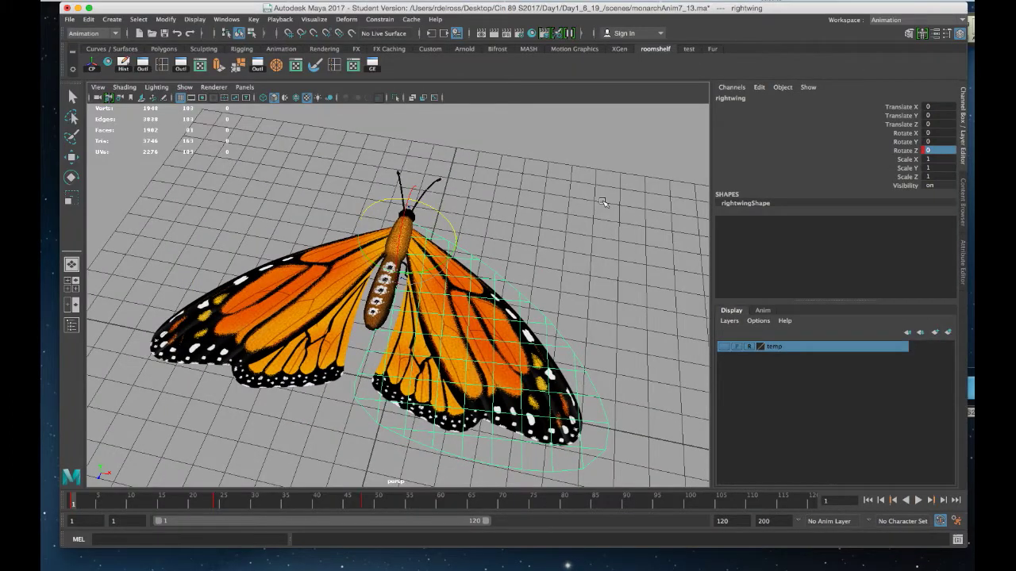
- Open and enlarge the Graph Editor, then show rightwing's Rotate Z curve
{"action": "left_click", "coordinate": [373, 67]}
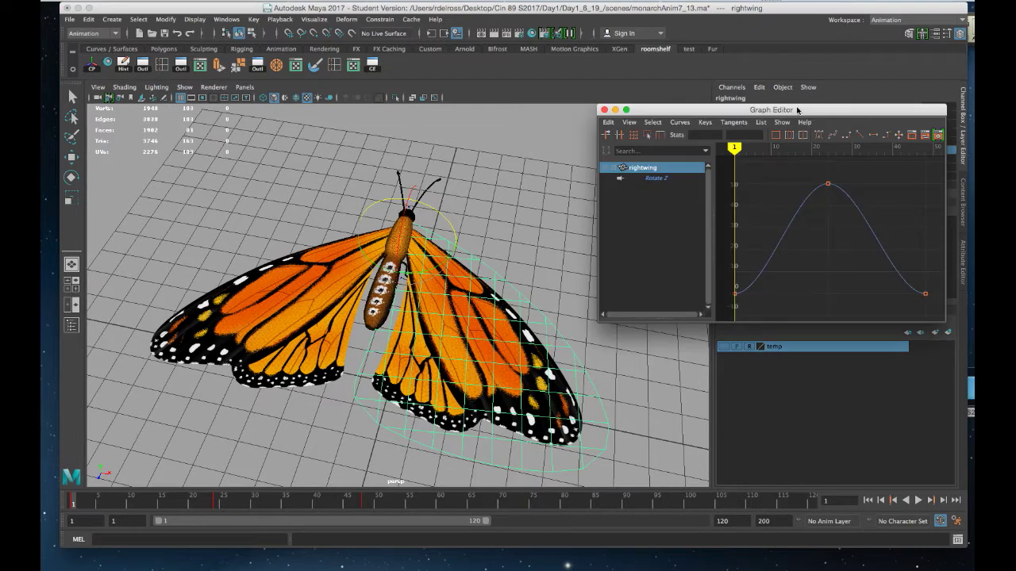
{"action": "left_click_drag", "start_coordinate": [797, 110], "coordinate": [735, 99]}
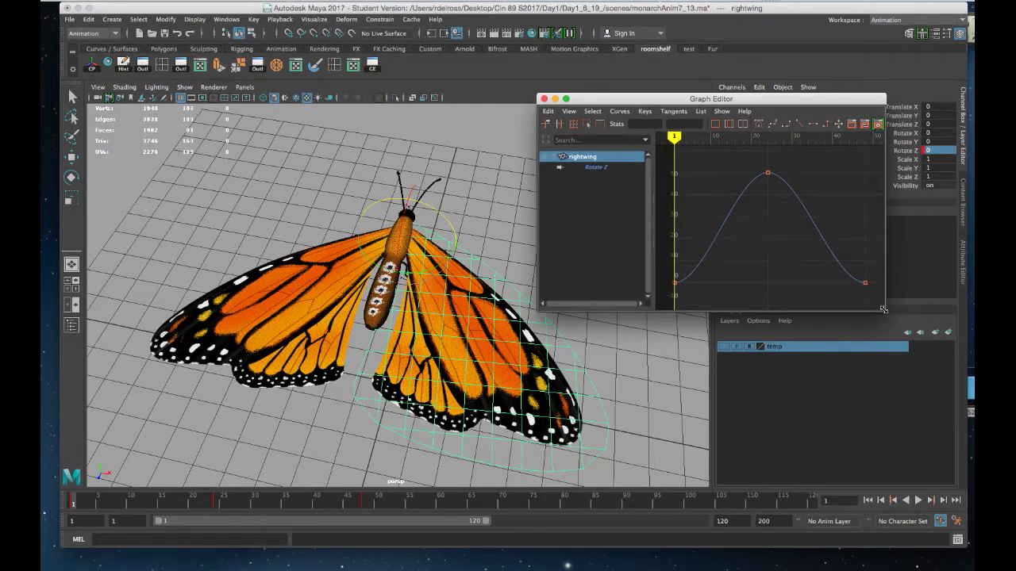
{"action": "left_click_drag", "start_coordinate": [884, 315], "coordinate": [921, 413]}
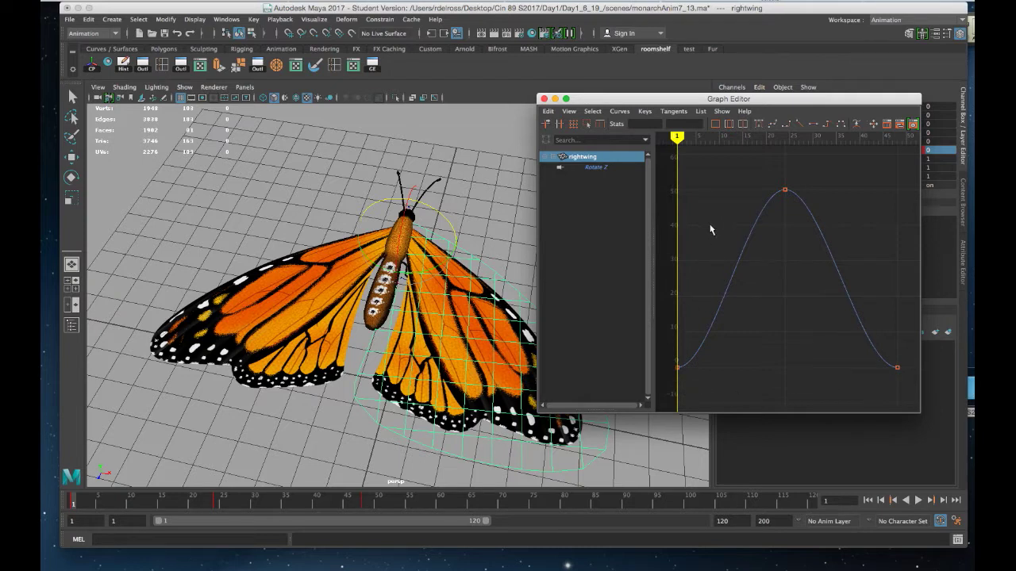
{"action": "left_click", "coordinate": [599, 169]}
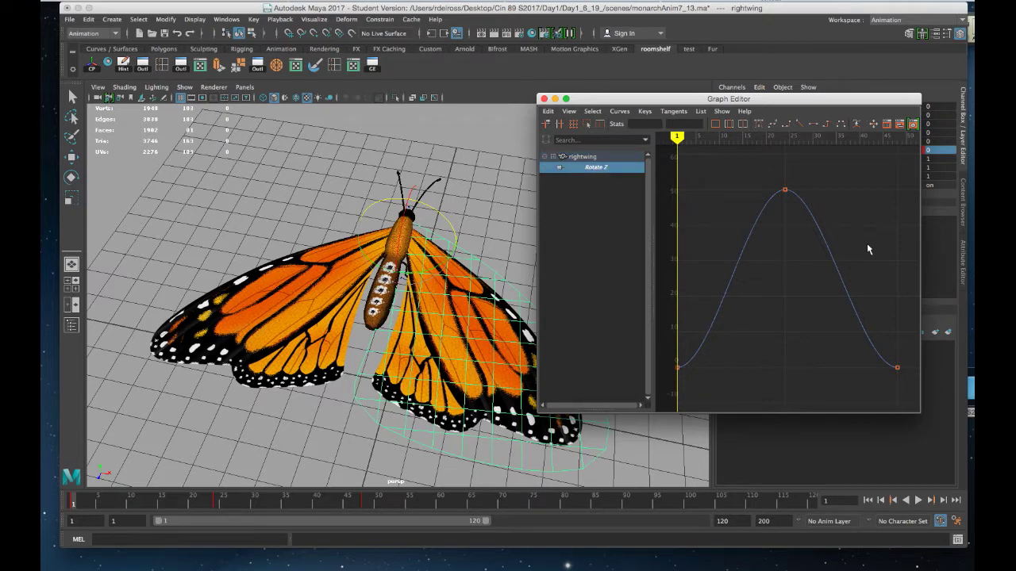
- Select all three Rotate Z keys and set Post Infinity to Cycle
{"action": "left_click_drag", "start_coordinate": [908, 157], "coordinate": [697, 396]}
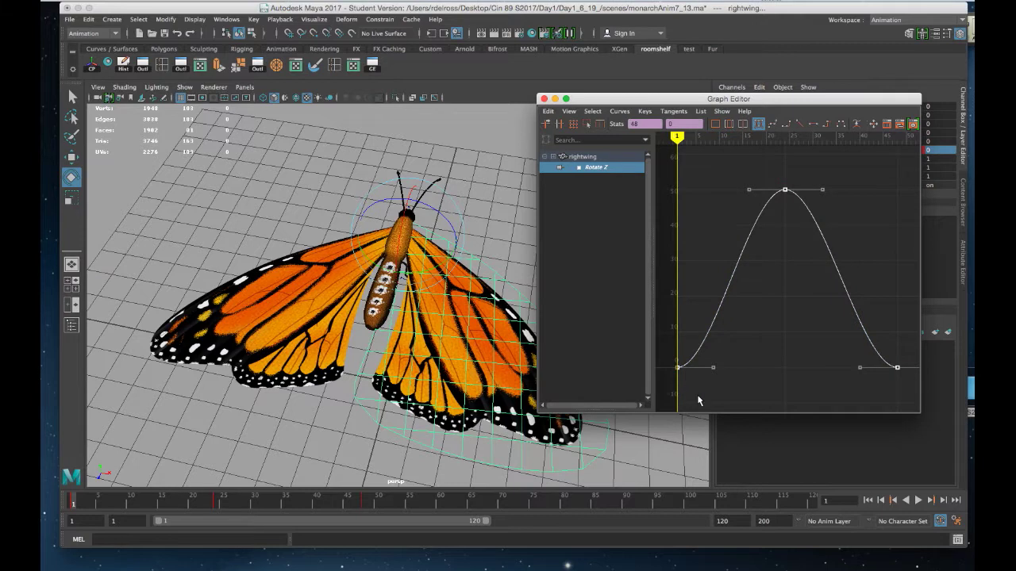
{"action": "left_click", "coordinate": [620, 112]}
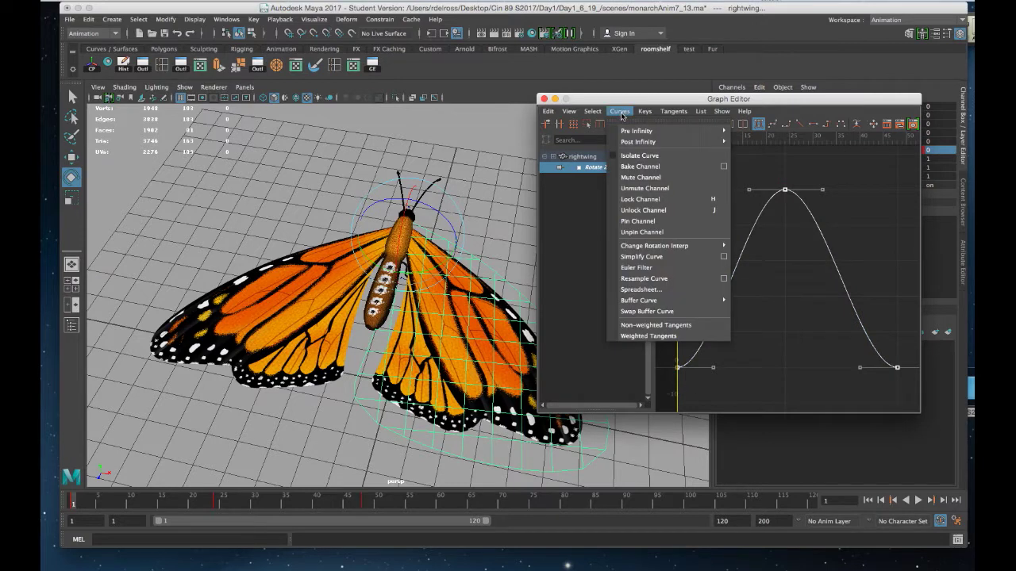
{"action": "mouse_move", "coordinate": [642, 141]}
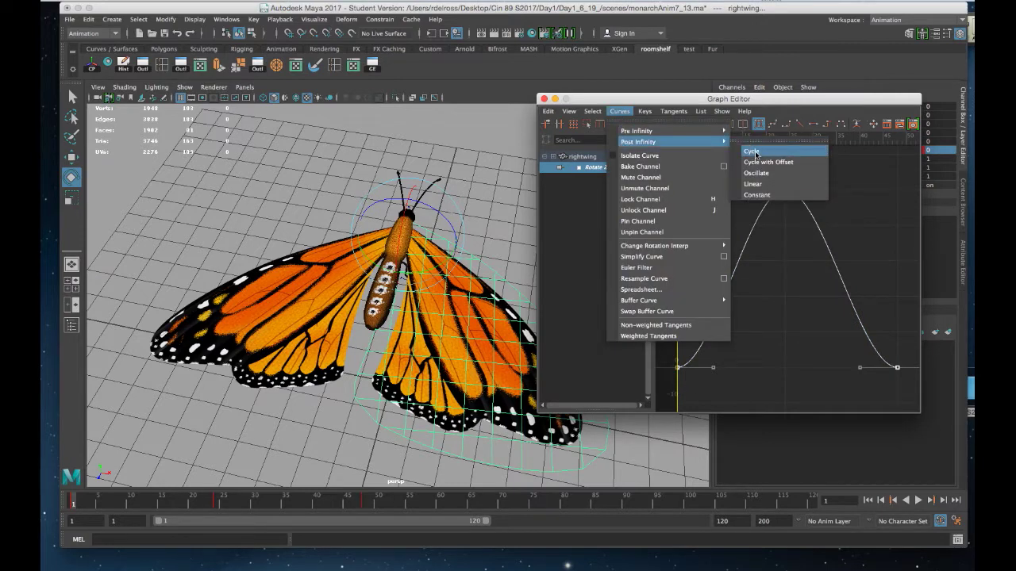
{"action": "left_click", "coordinate": [754, 152]}
{"action": "left_click_drag", "start_coordinate": [621, 103], "coordinate": [730, 74]}
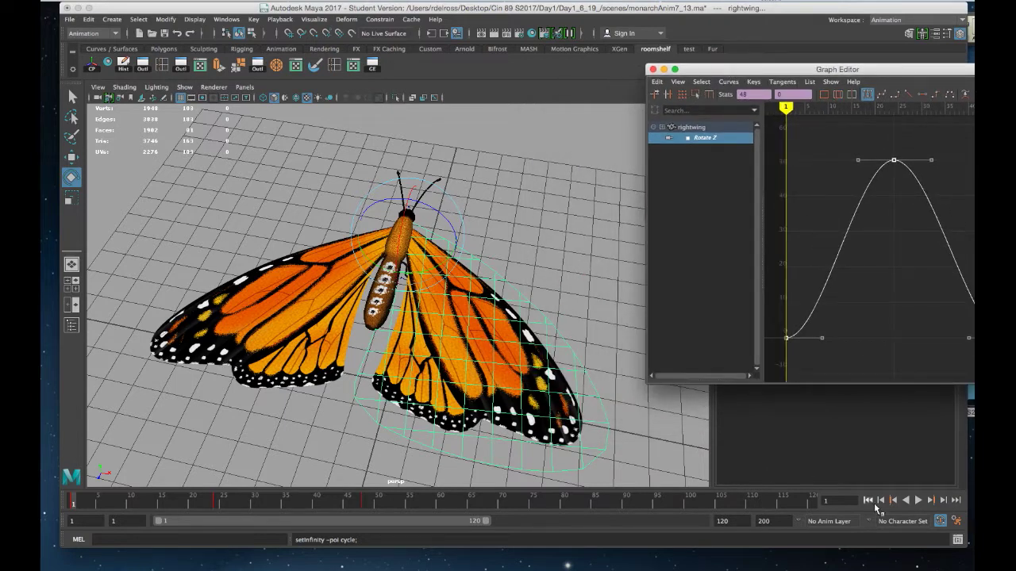
{"action": "left_click", "coordinate": [918, 500]}
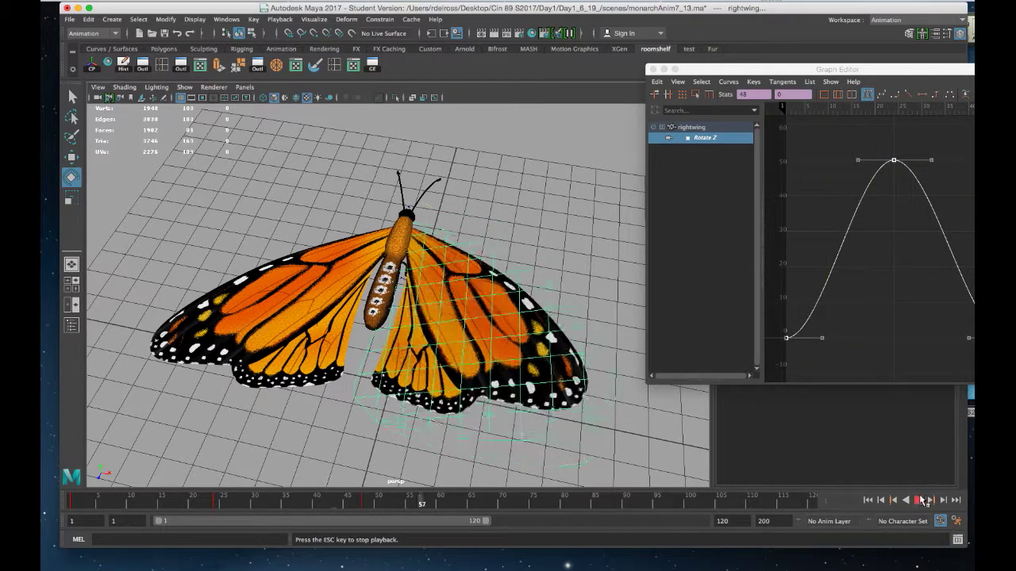
{"action": "left_click", "coordinate": [918, 500]}
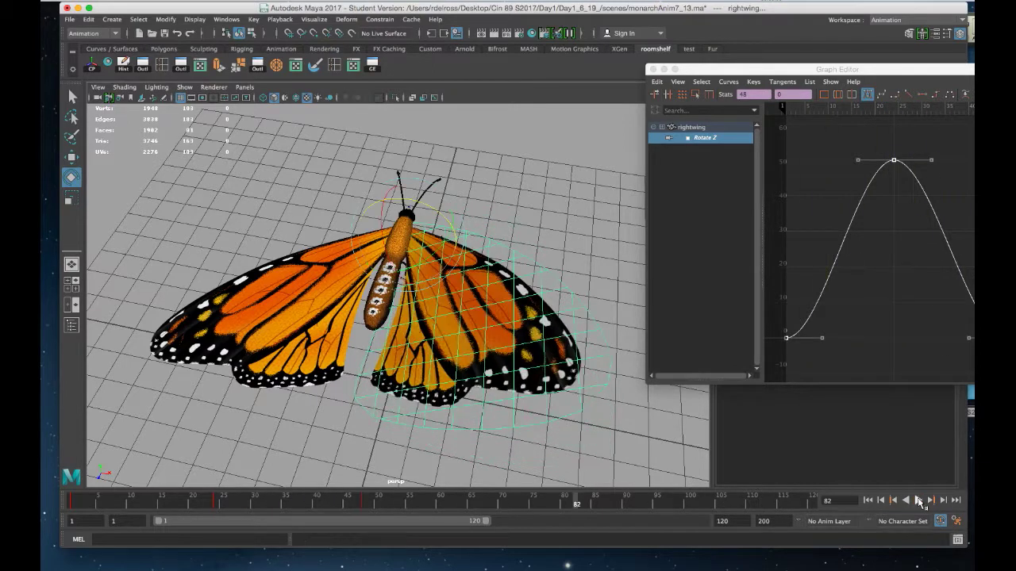
{"action": "left_click", "coordinate": [868, 500]}
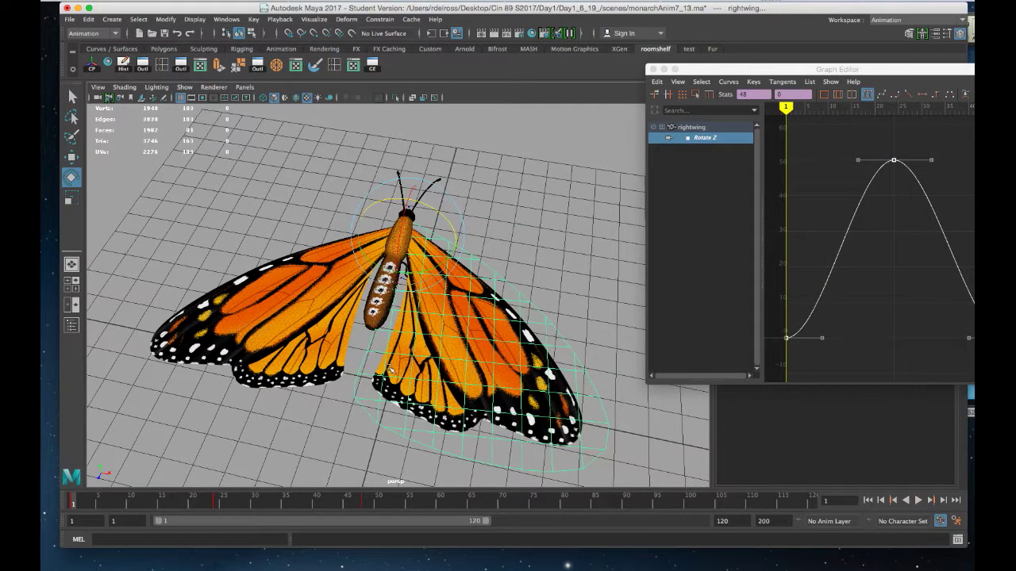
{"action": "left_click_drag", "start_coordinate": [713, 72], "coordinate": [718, 75]}
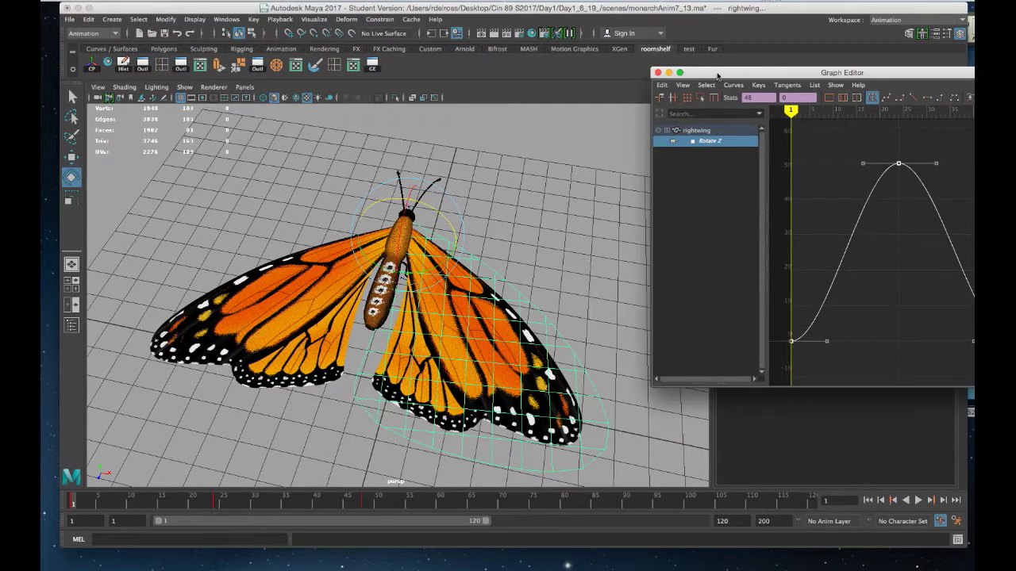
- Close the Graph Editor, select the left wing, and key its Rotate Z at 0
{"action": "left_click", "coordinate": [657, 73]}
{"action": "left_click", "coordinate": [316, 282]}
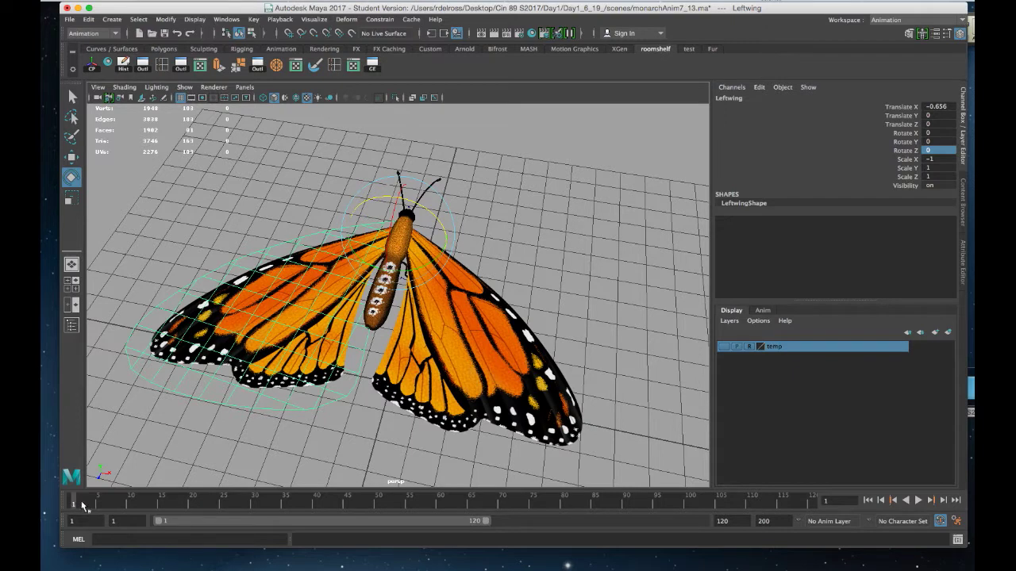
{"action": "key", "text": "alt+v"}
{"action": "key", "text": "alt+v"}
{"action": "right_click", "coordinate": [914, 152]}
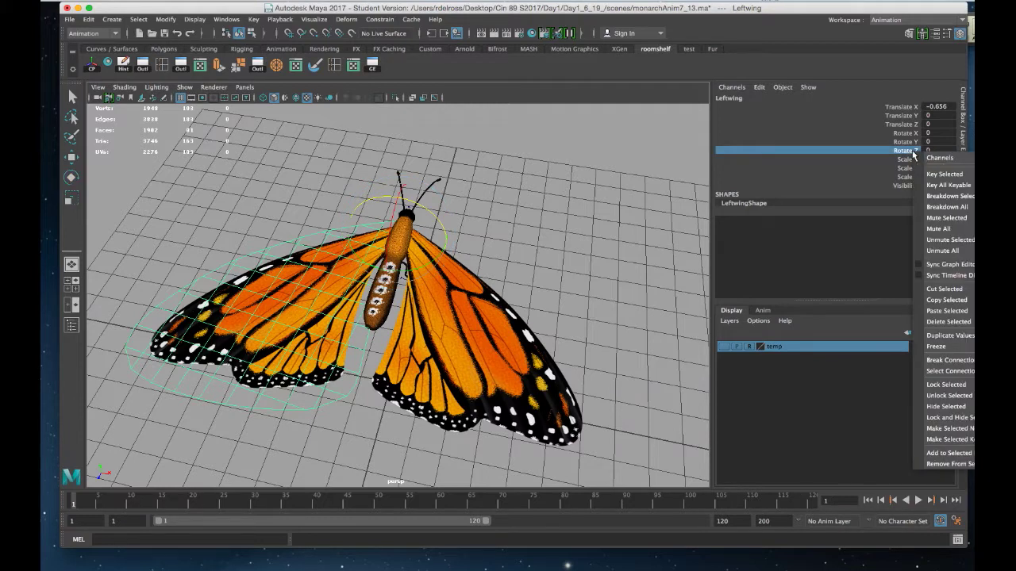
{"action": "left_click", "coordinate": [944, 173]}
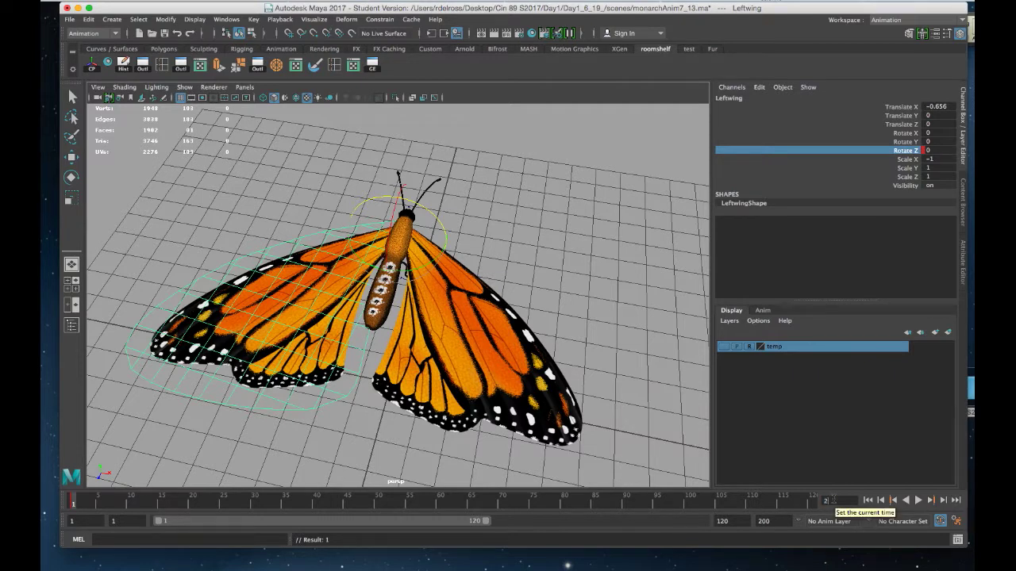
- At frame 24, enter -50 for the left wing's Rotate Z to fold it up
{"action": "key", "text": "Return"}
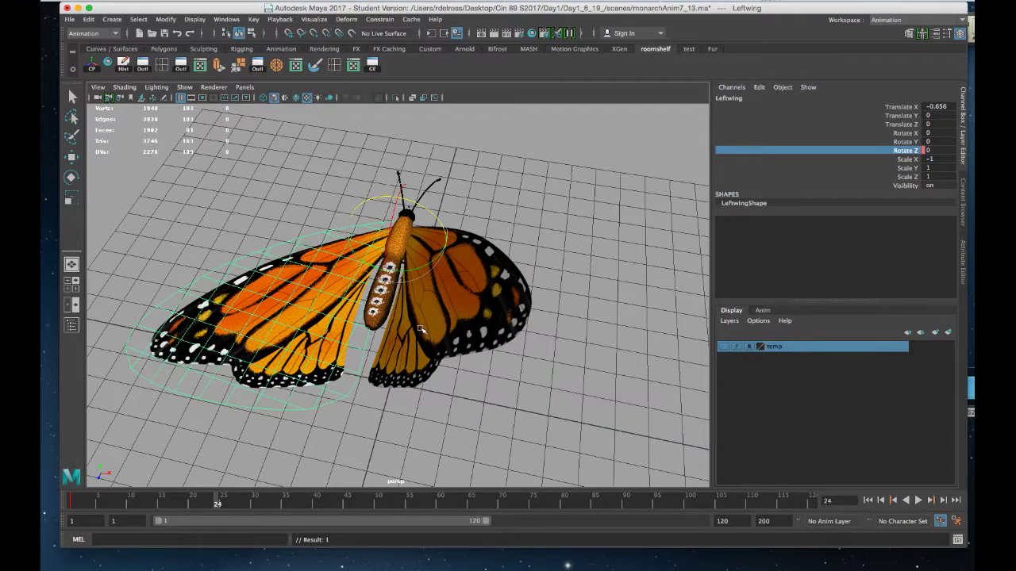
{"action": "left_click_drag", "start_coordinate": [419, 328], "coordinate": [497, 256], "text": "alt"}
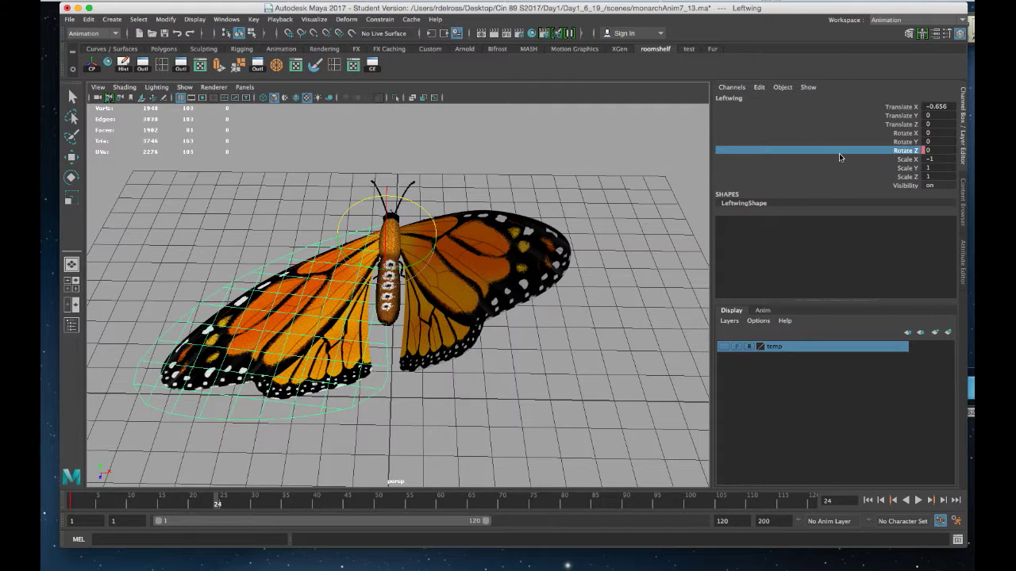
{"action": "double_click", "coordinate": [936, 150]}
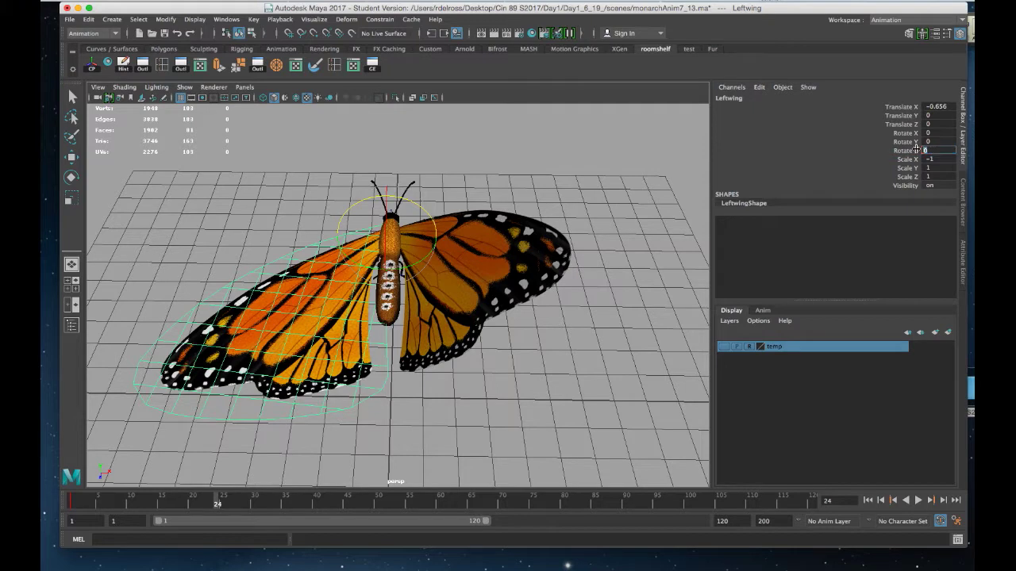
{"action": "type", "text": "-50"}
{"action": "key", "text": "Return"}
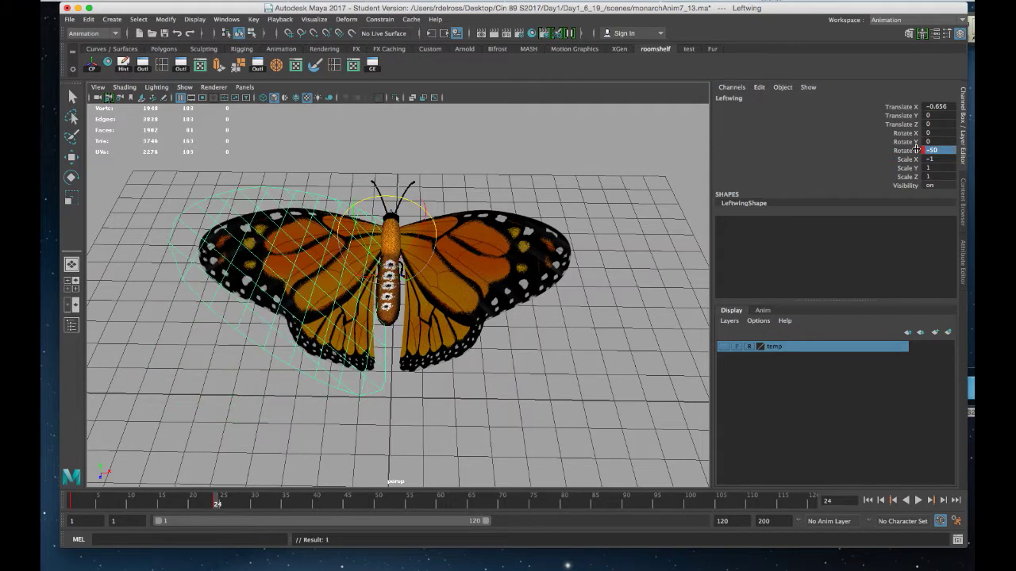
{"action": "left_click_drag", "start_coordinate": [444, 307], "coordinate": [447, 296], "text": "alt"}
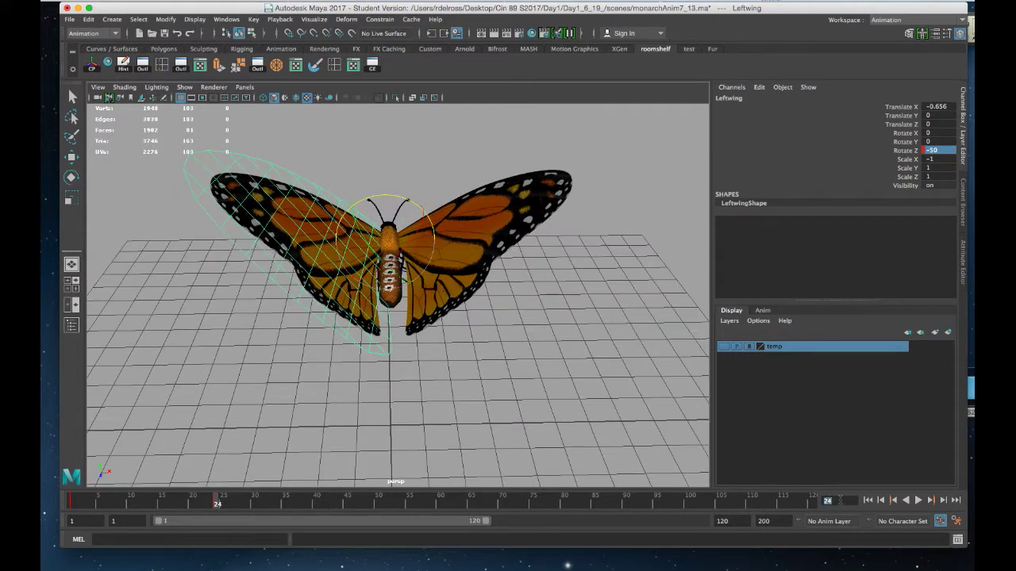
- At frame 48, set the left wing's Rotate Z back to 0
{"action": "key", "text": "Return"}
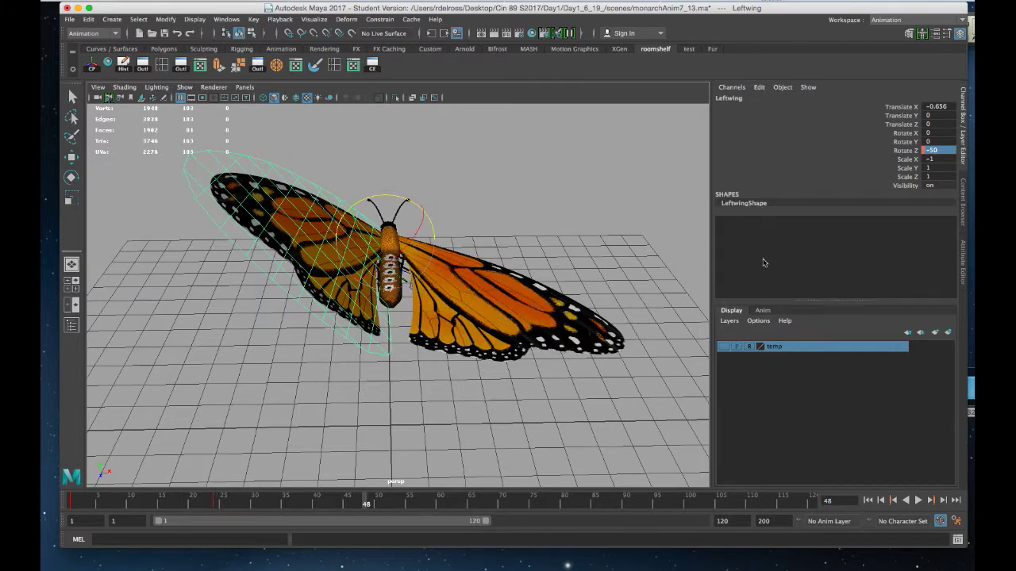
{"action": "left_click", "coordinate": [940, 151]}
{"action": "key", "text": "Return"}
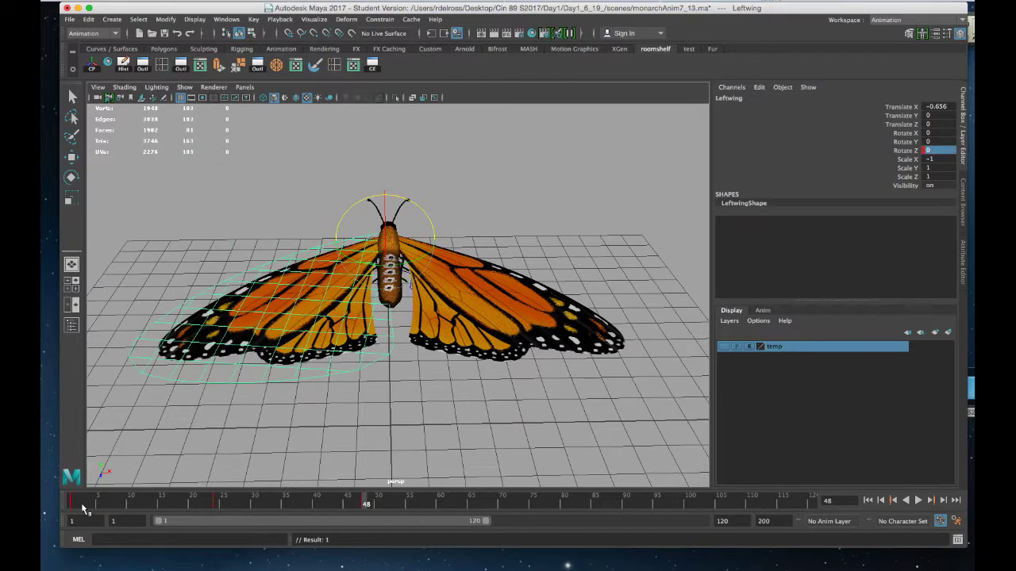
- Play back the flap, stop it, and view the butterfly from above
{"action": "left_click", "coordinate": [83, 505]}
{"action": "key", "text": "alt+v"}
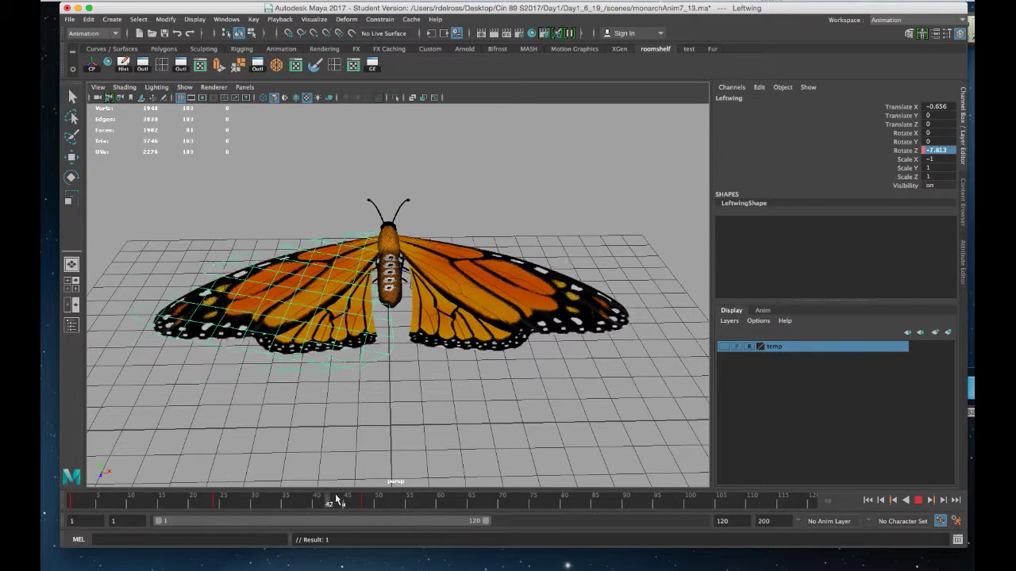
{"action": "left_click", "coordinate": [385, 500]}
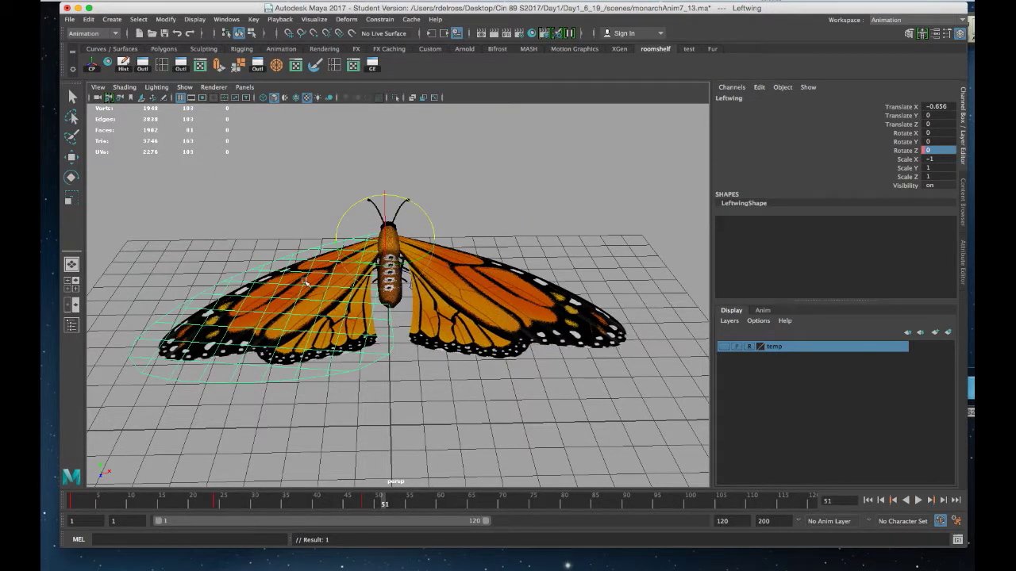
{"action": "left_click_drag", "start_coordinate": [307, 288], "coordinate": [325, 166], "text": "alt"}
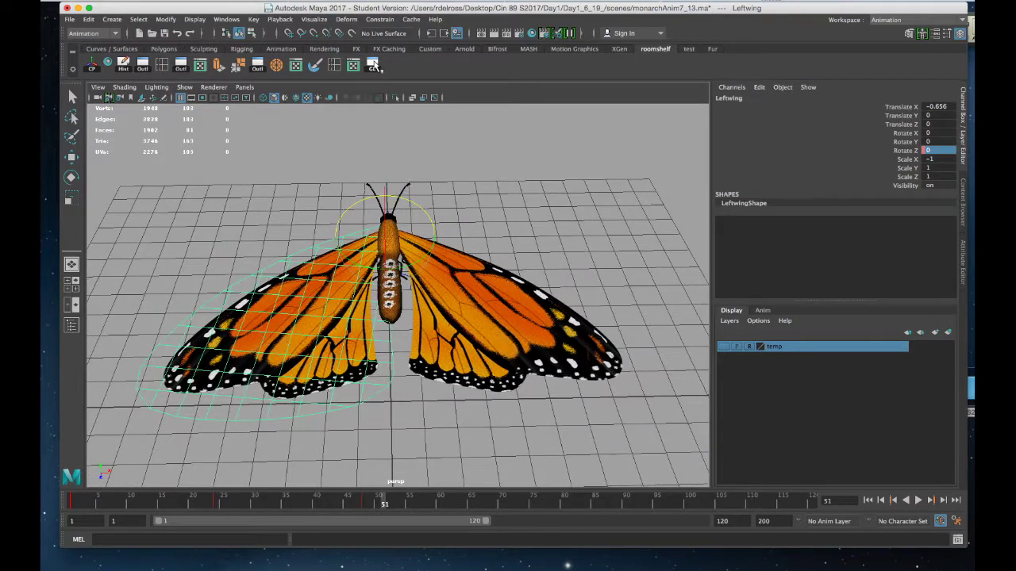
- Show only the left wing's Rotate Z curve in the Graph Editor
{"action": "left_click", "coordinate": [373, 65]}
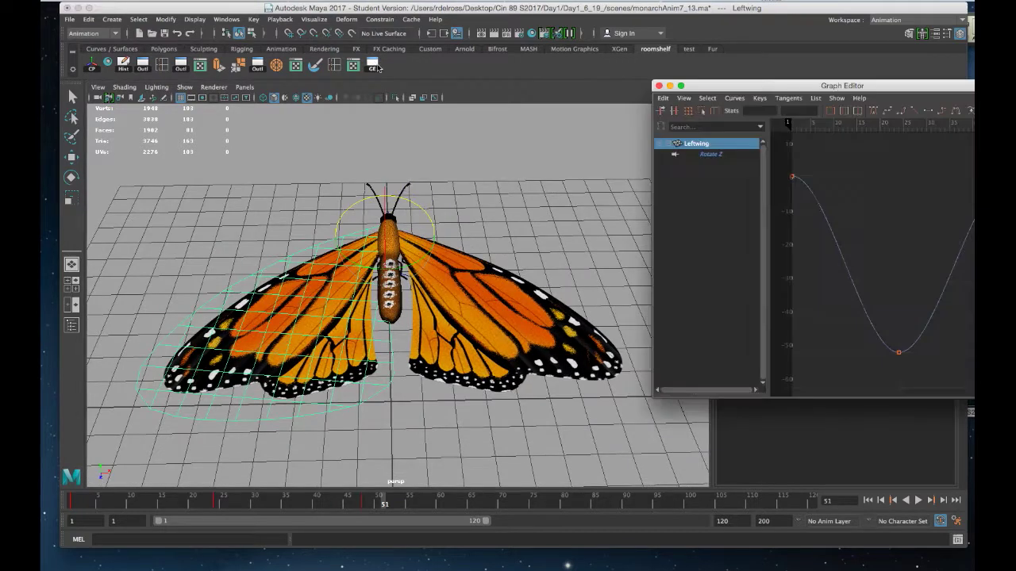
{"action": "left_click", "coordinate": [713, 154]}
{"action": "left_click_drag", "start_coordinate": [757, 87], "coordinate": [643, 89]}
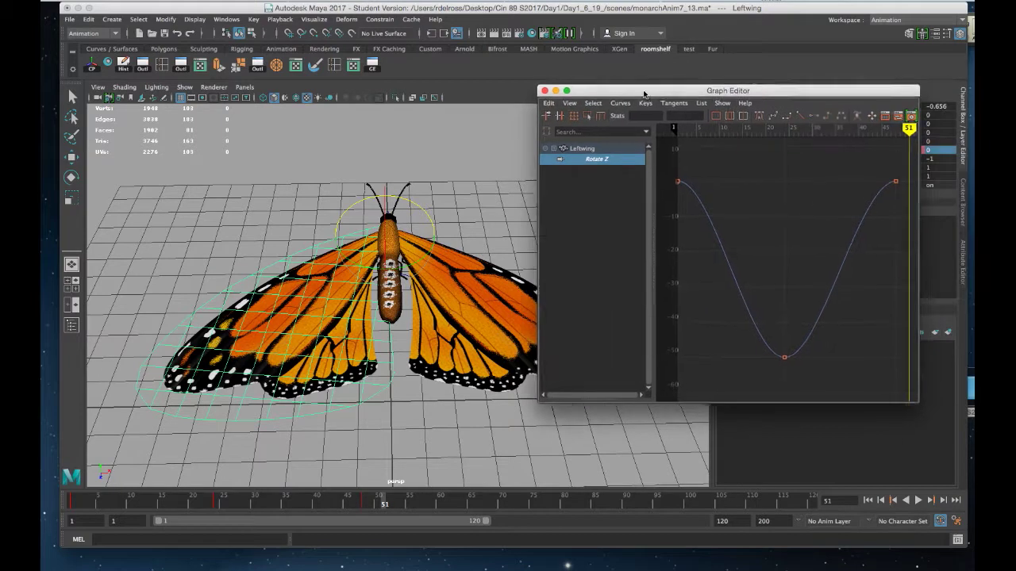
- Select all three Rotate Z keys and bring up the Curves Post Infinity options
{"action": "left_click_drag", "start_coordinate": [677, 161], "coordinate": [904, 373]}
{"action": "key", "text": "w"}
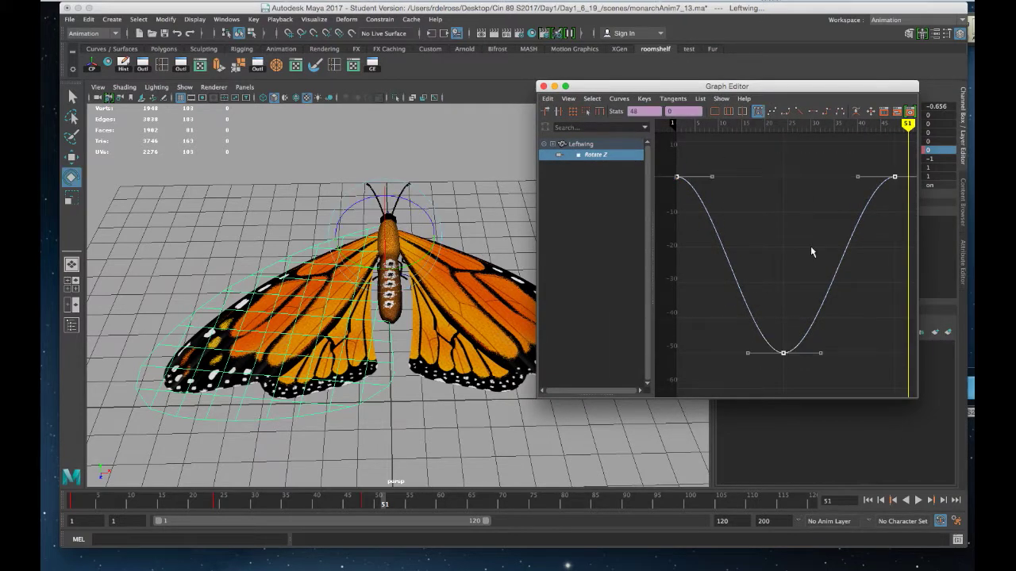
{"action": "left_click", "coordinate": [619, 99]}
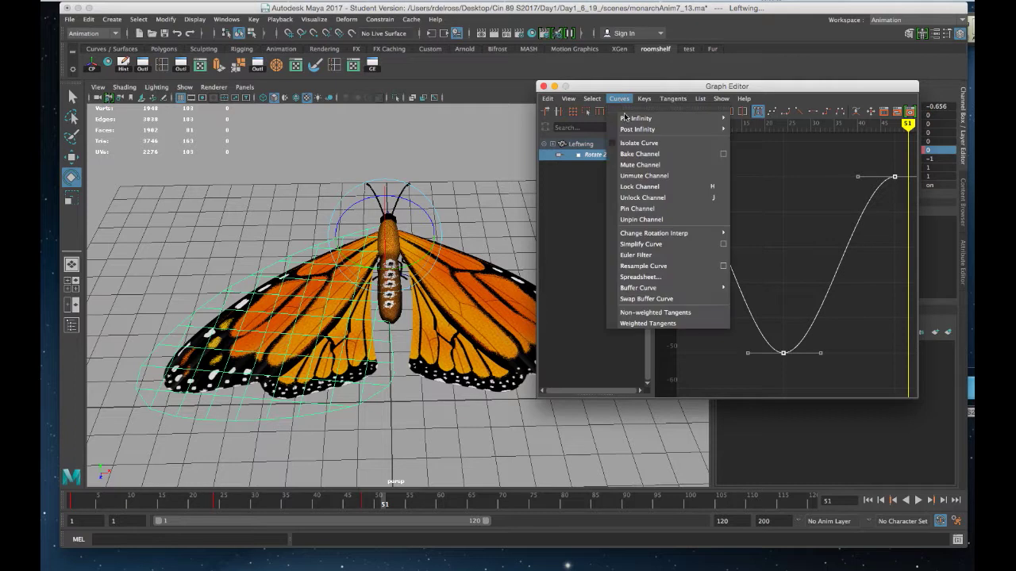
{"action": "mouse_move", "coordinate": [638, 129]}
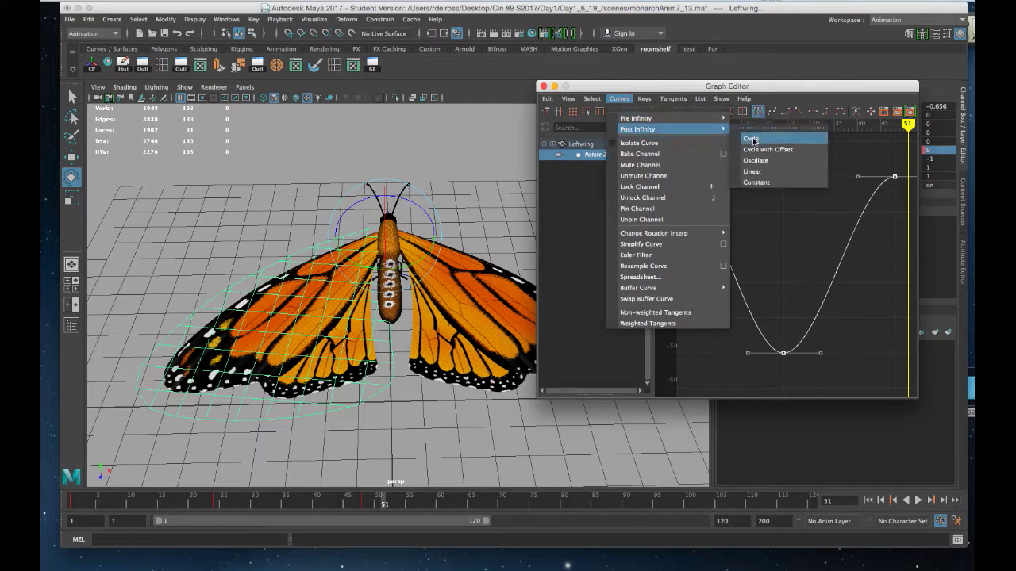